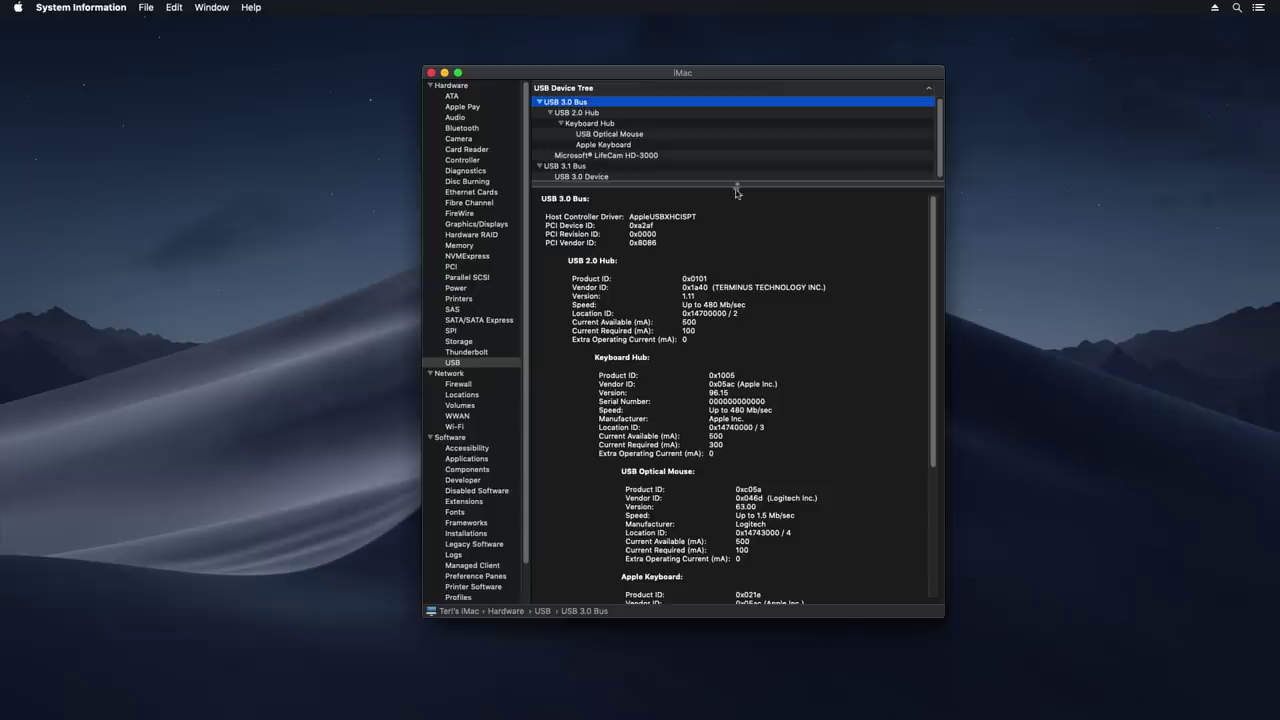
# - Enlarge the USB device tree, view the details of the USB 3.1 Bus, and quit System Information
pyautogui.moveTo(736, 186); pyautogui.dragTo(737, 236)
pyautogui.click(637, 168)
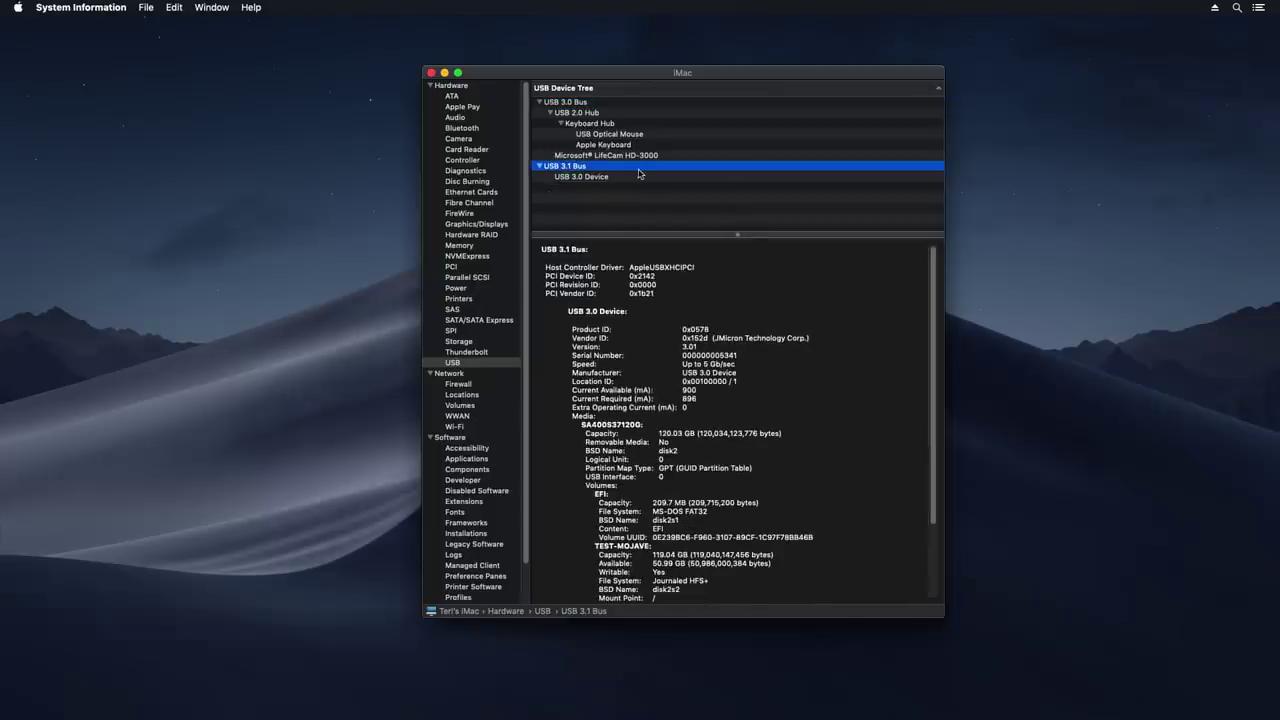
pyautogui.press('super+q')
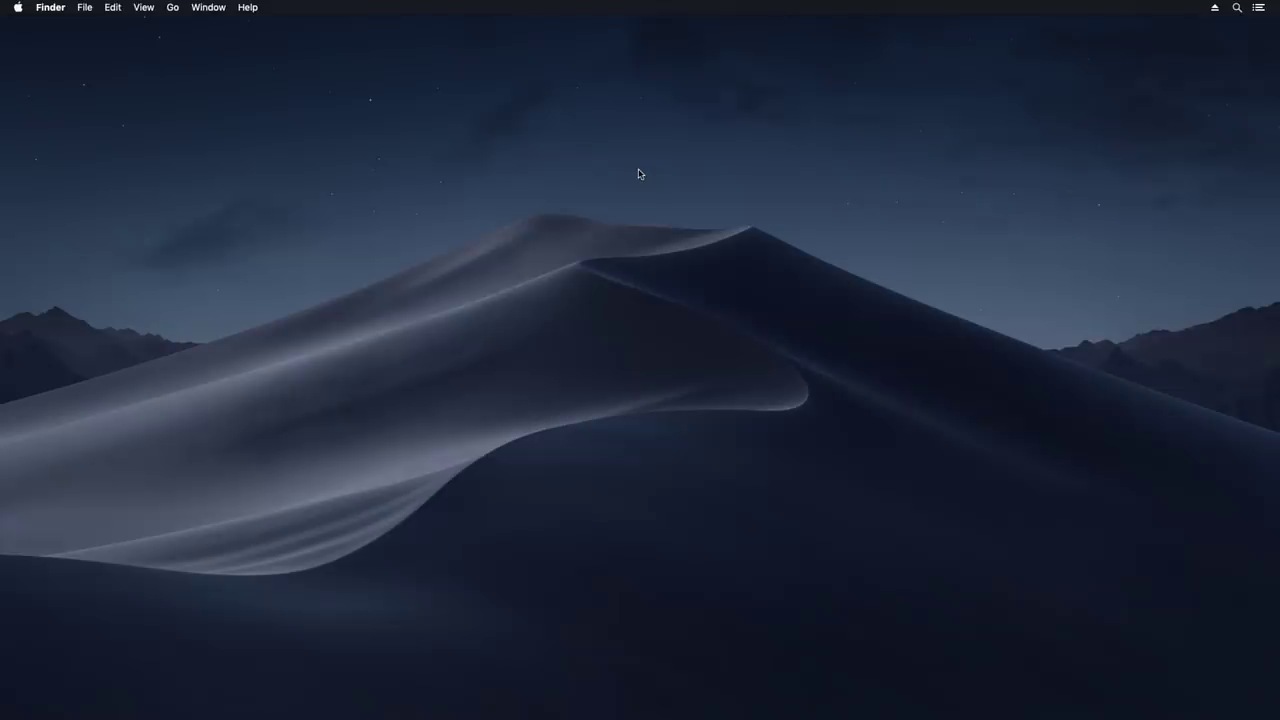
# - Launch Geekbench 4 and run the CPU benchmark with the Intel (64-bit) architecture
pyautogui.press('super+space')
pyautogui.write('gee')
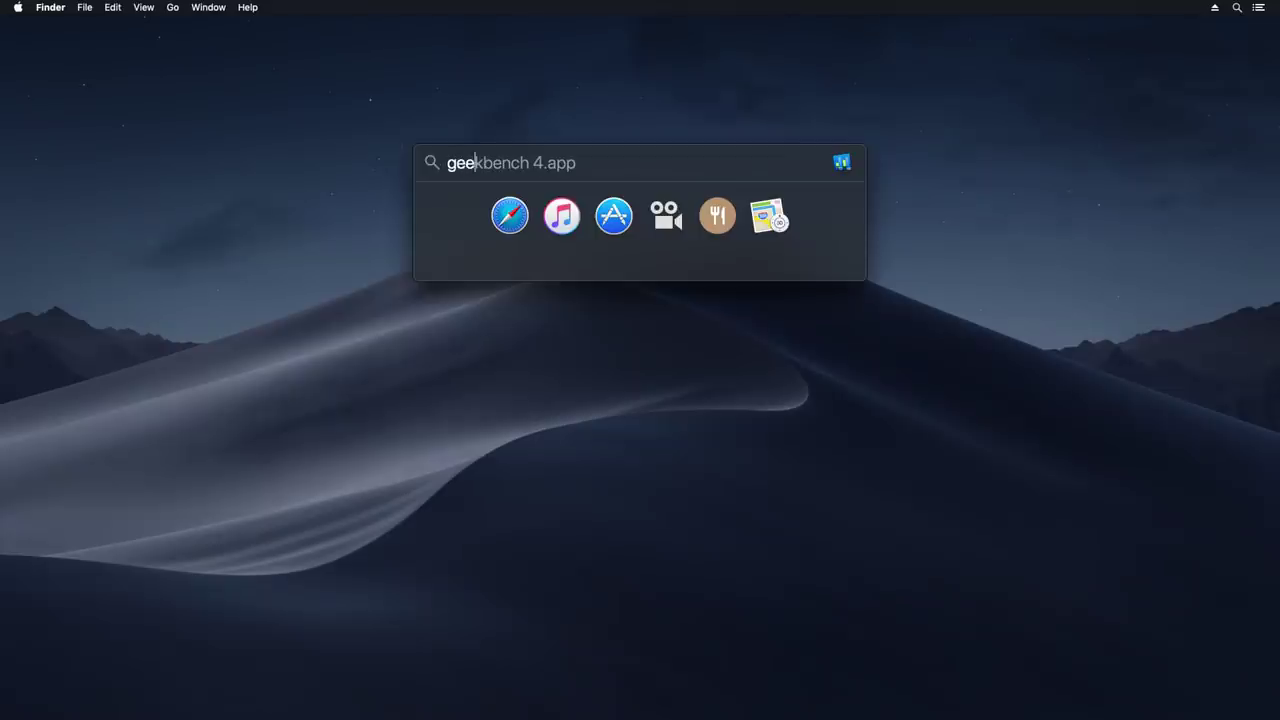
pyautogui.press('Return')
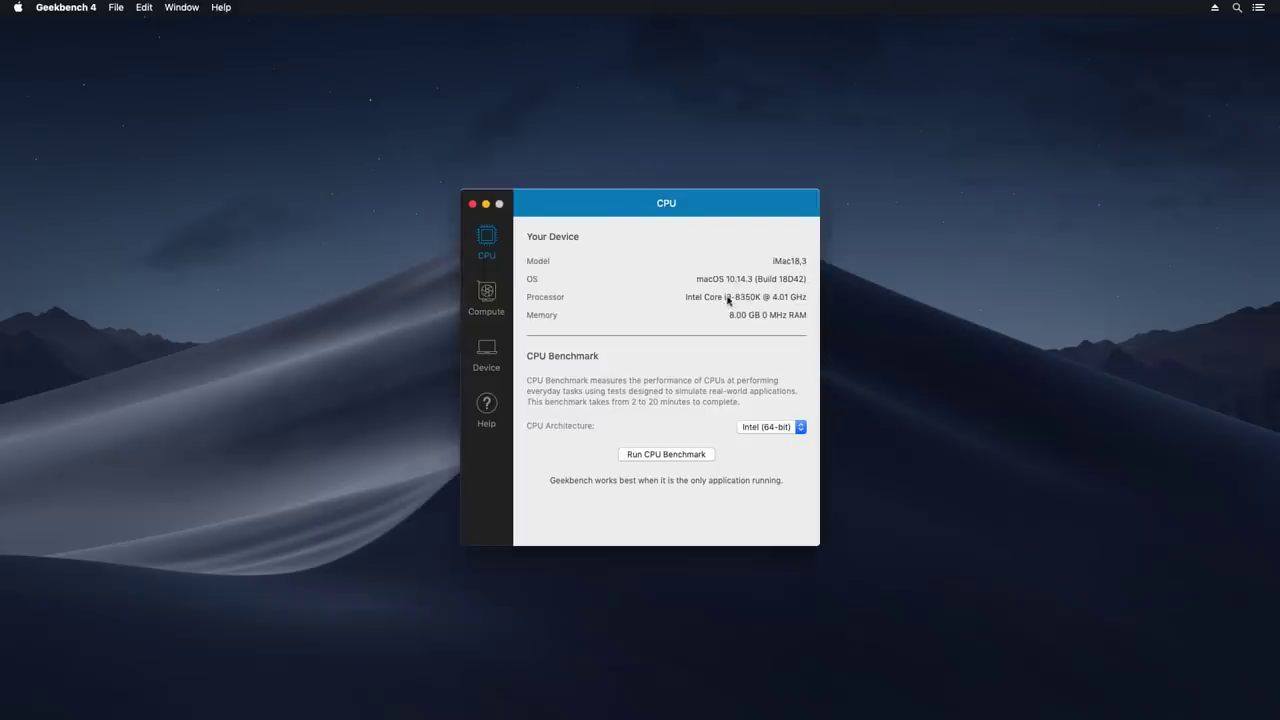
pyautogui.click(708, 455)
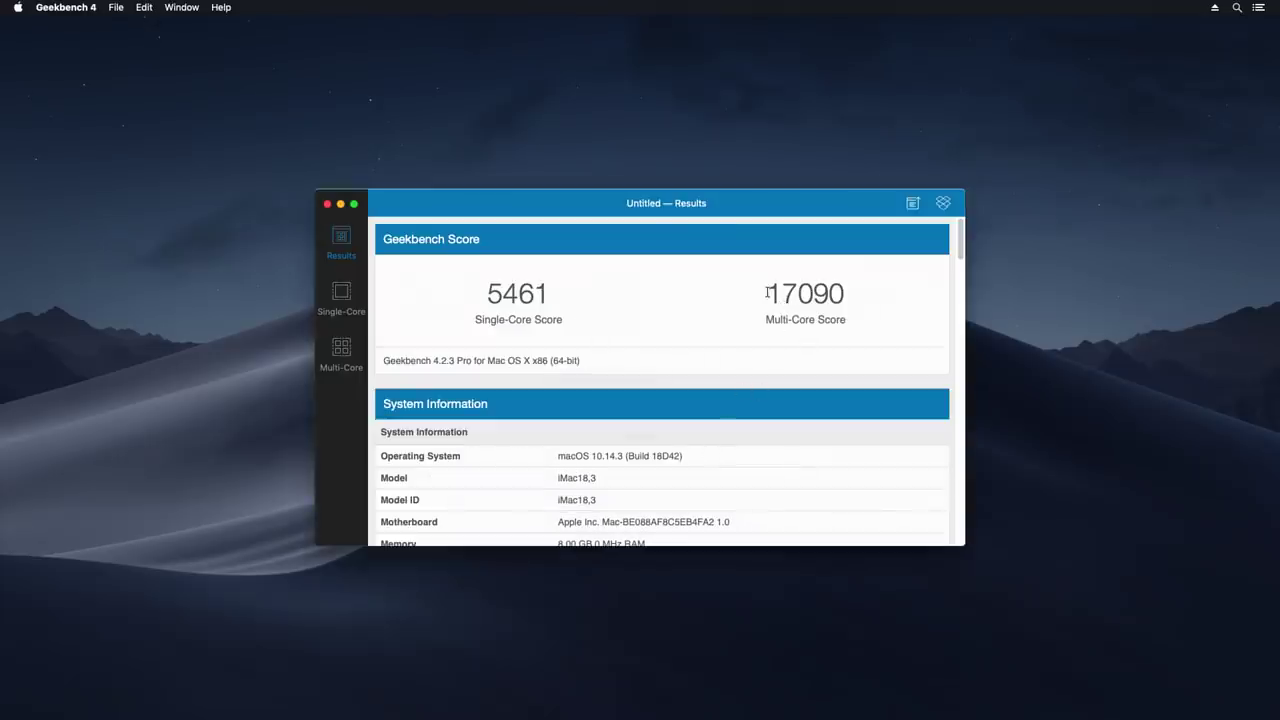
# - Review the single-core and multi-core scores, processor name and memory in the CPU benchmark results, and close the results
pyautogui.moveTo(767, 293); pyautogui.dragTo(852, 293)
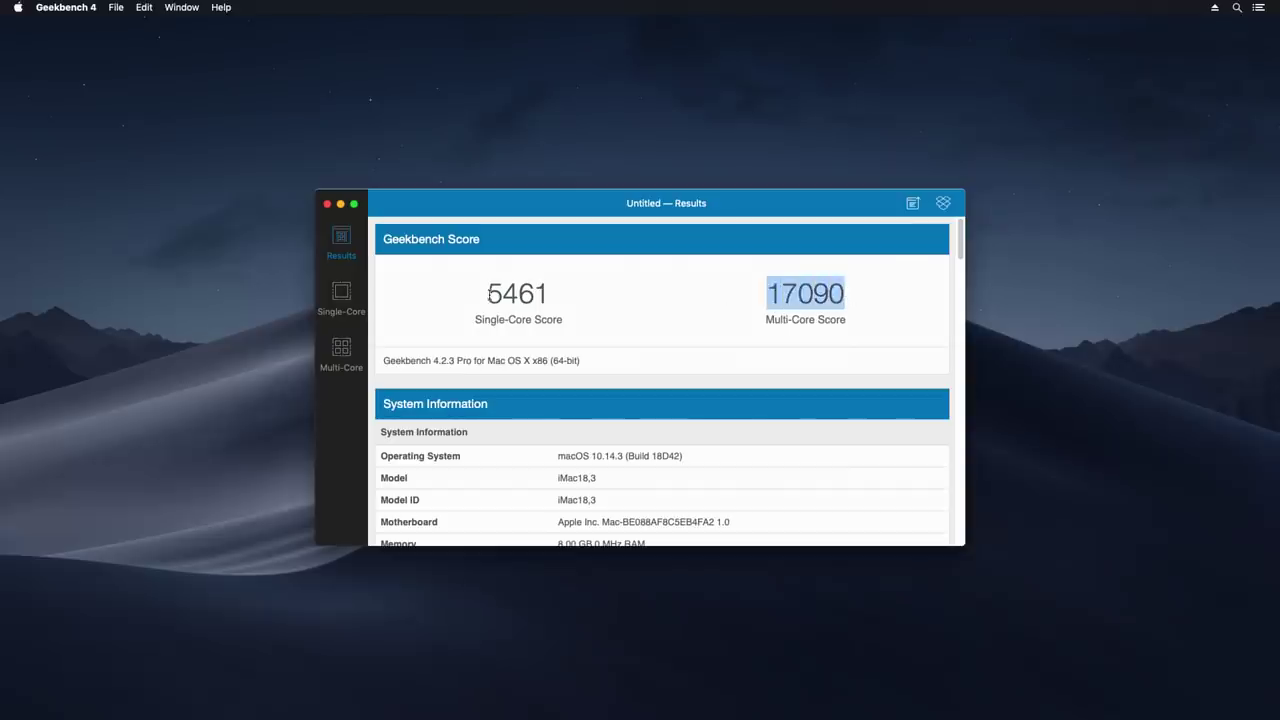
pyautogui.moveTo(488, 293); pyautogui.dragTo(570, 292)
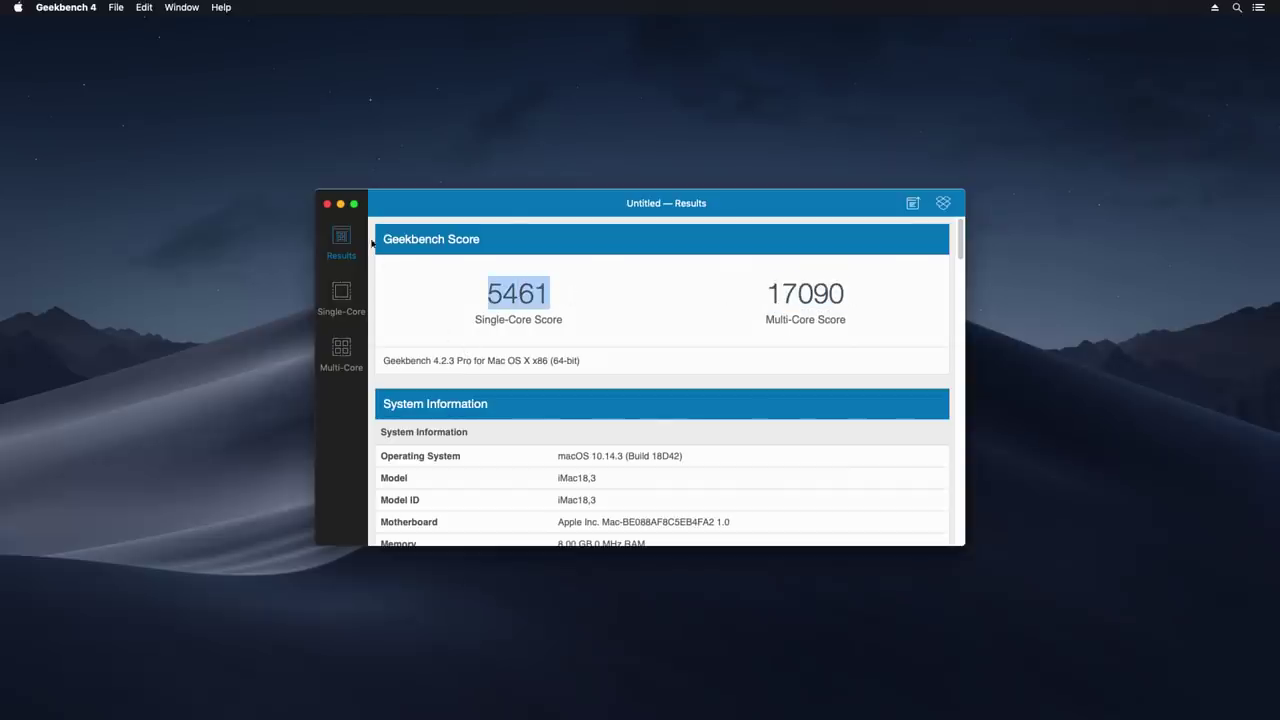
pyautogui.scroll(-5, 731, 443)
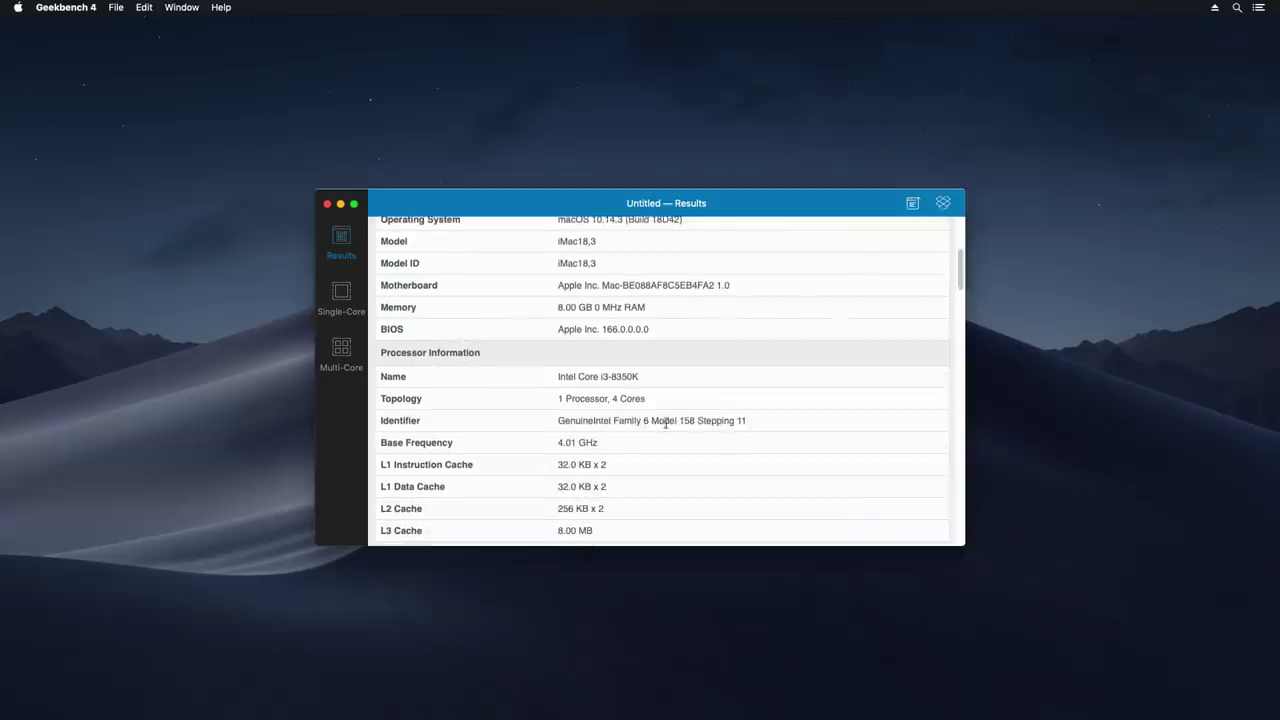
pyautogui.moveTo(601, 377); pyautogui.dragTo(633, 376)
pyautogui.moveTo(559, 306); pyautogui.dragTo(660, 311)
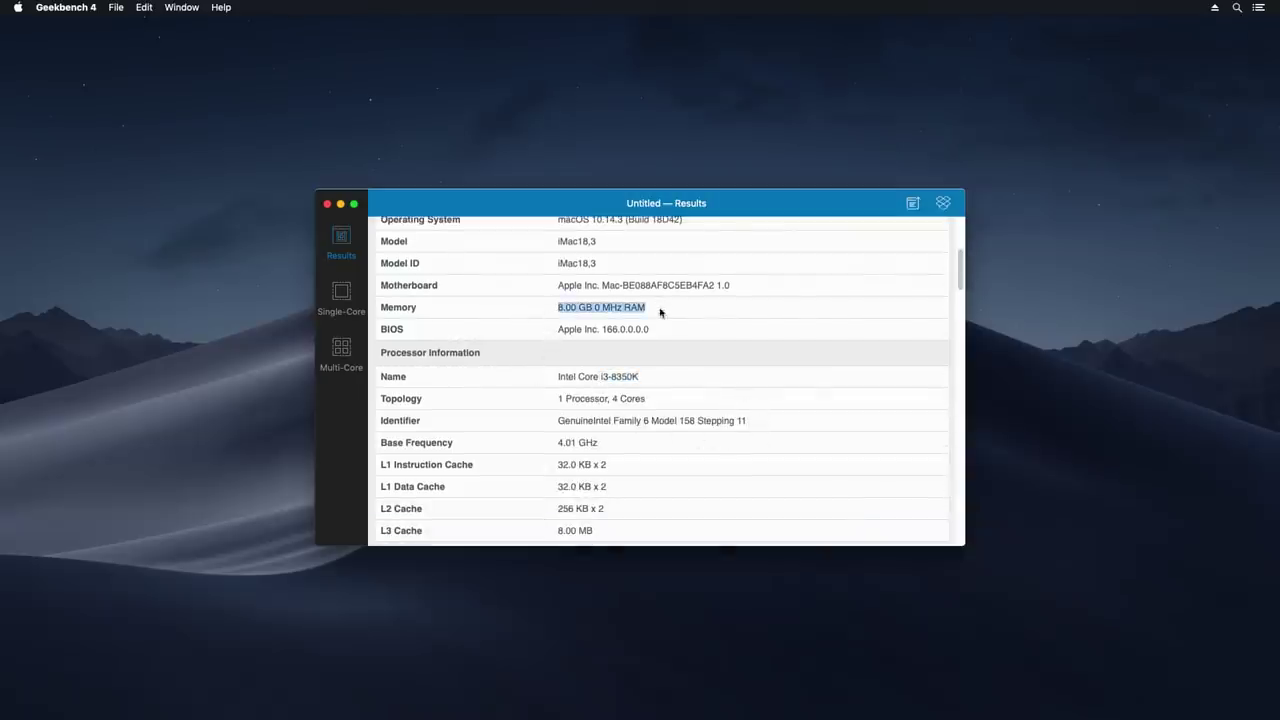
pyautogui.click(327, 205)
# - Run the OpenCL compute benchmark on the AMD Radeon RX 580 Compute Engine, review its score, and close the results
pyautogui.click(486, 297)
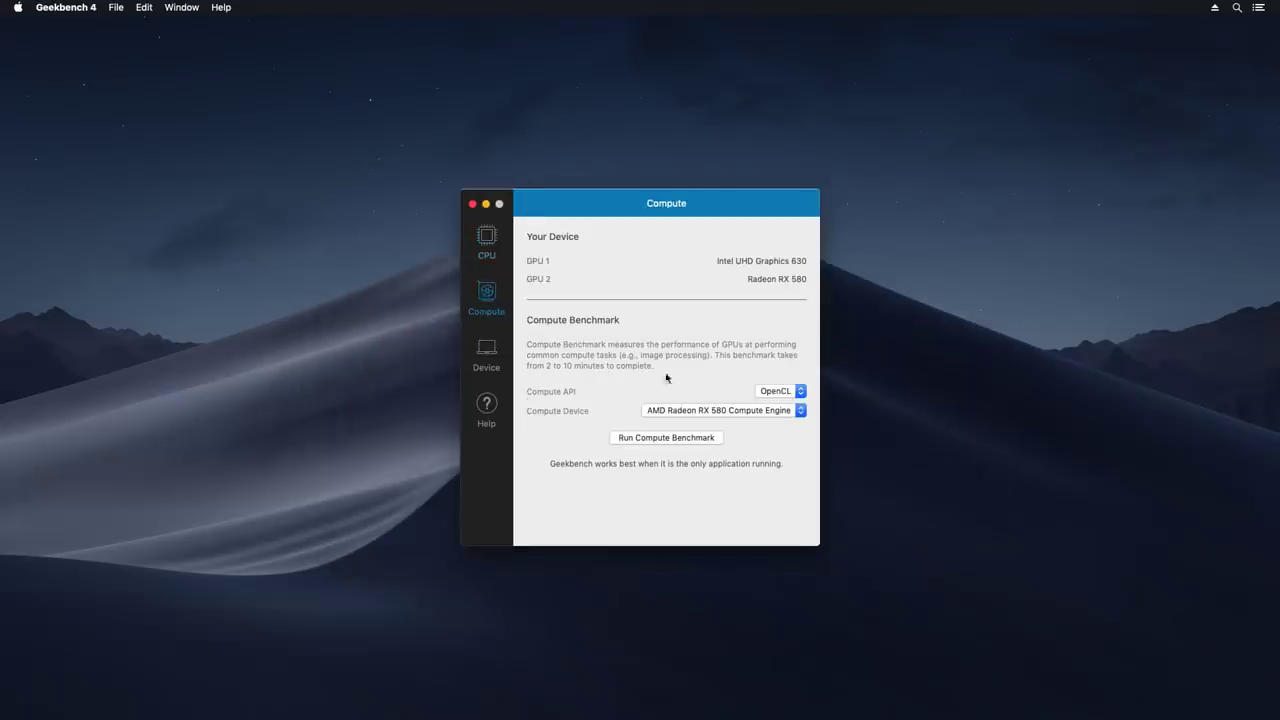
pyautogui.click(719, 438)
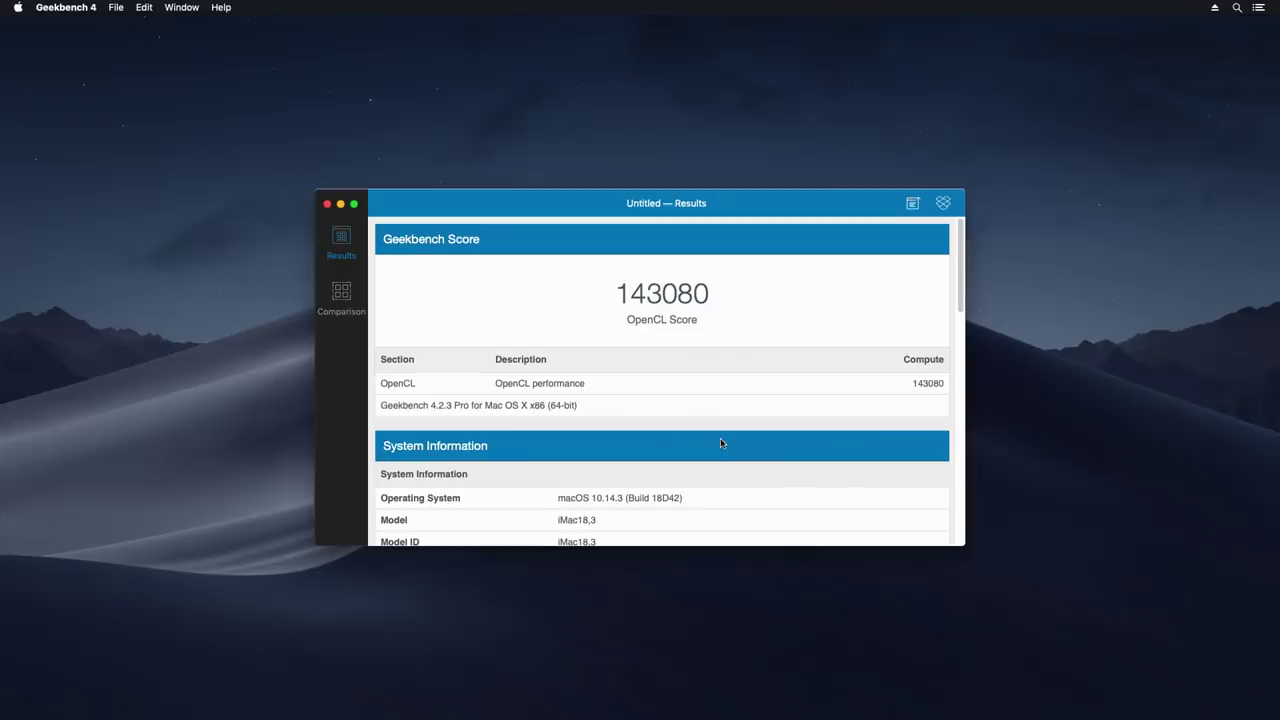
pyautogui.moveTo(619, 291); pyautogui.dragTo(713, 290)
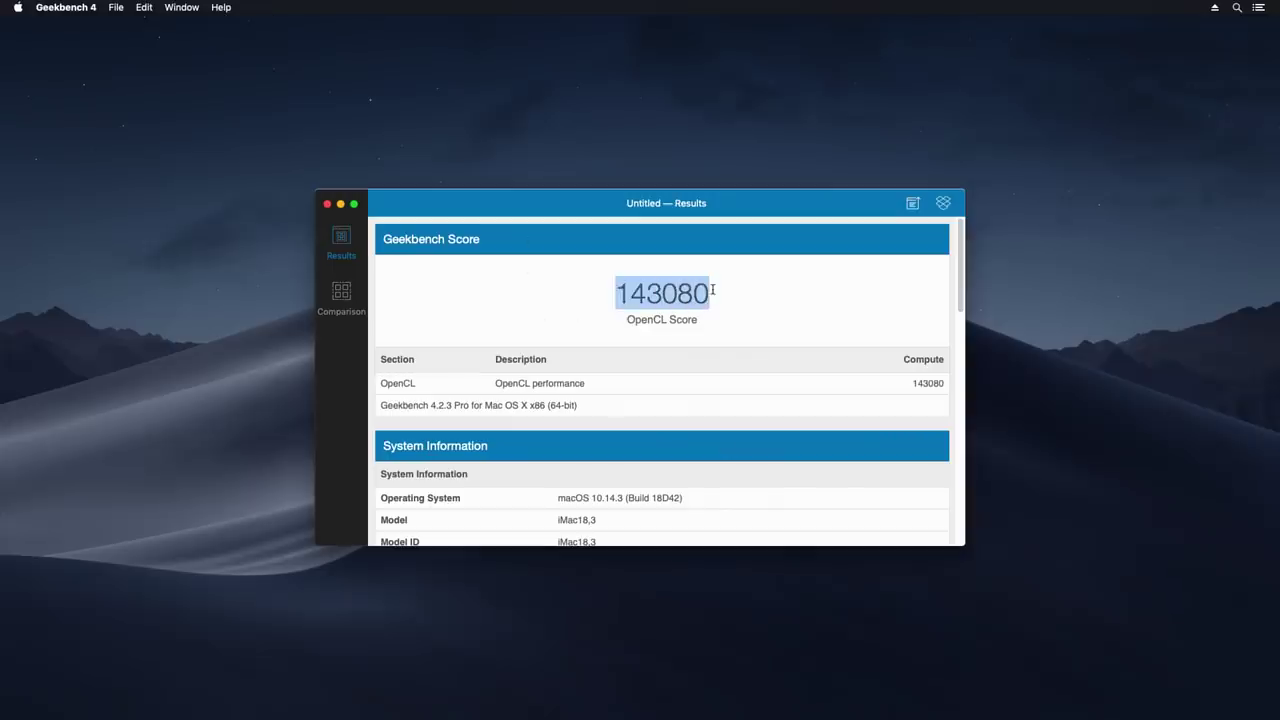
pyautogui.scroll(-5, 734, 338)
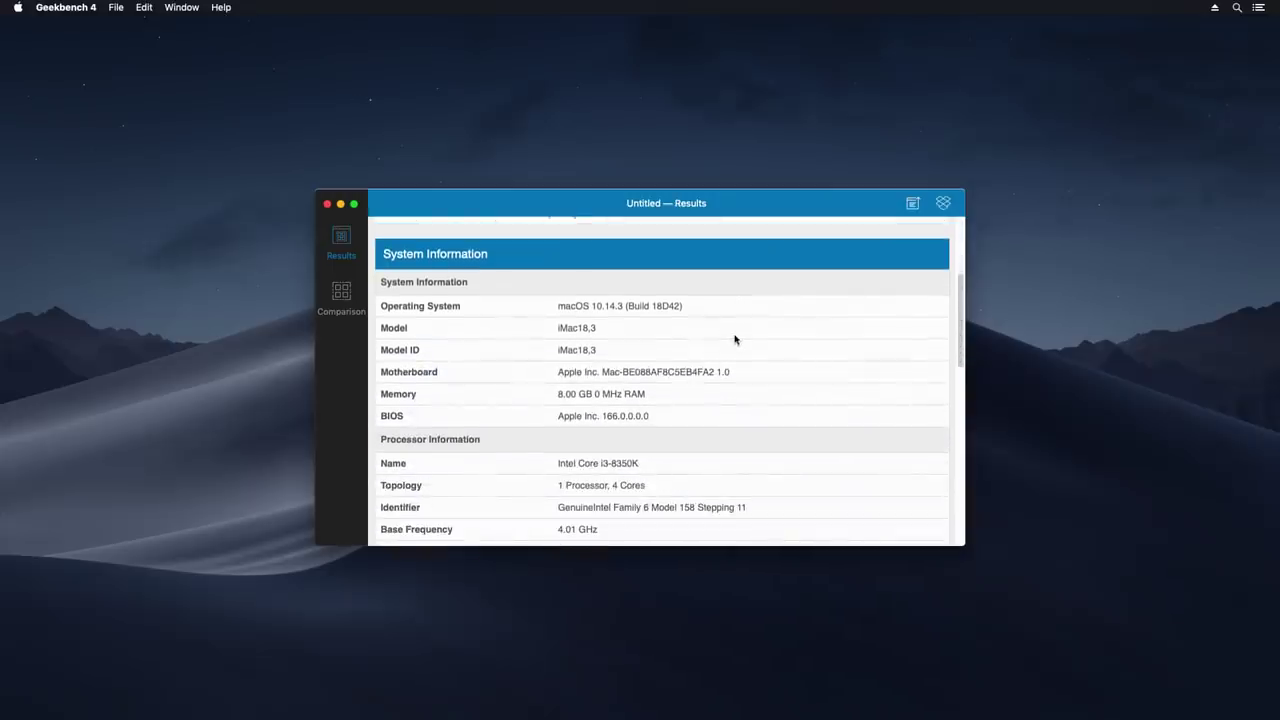
pyautogui.scroll(5, 734, 340)
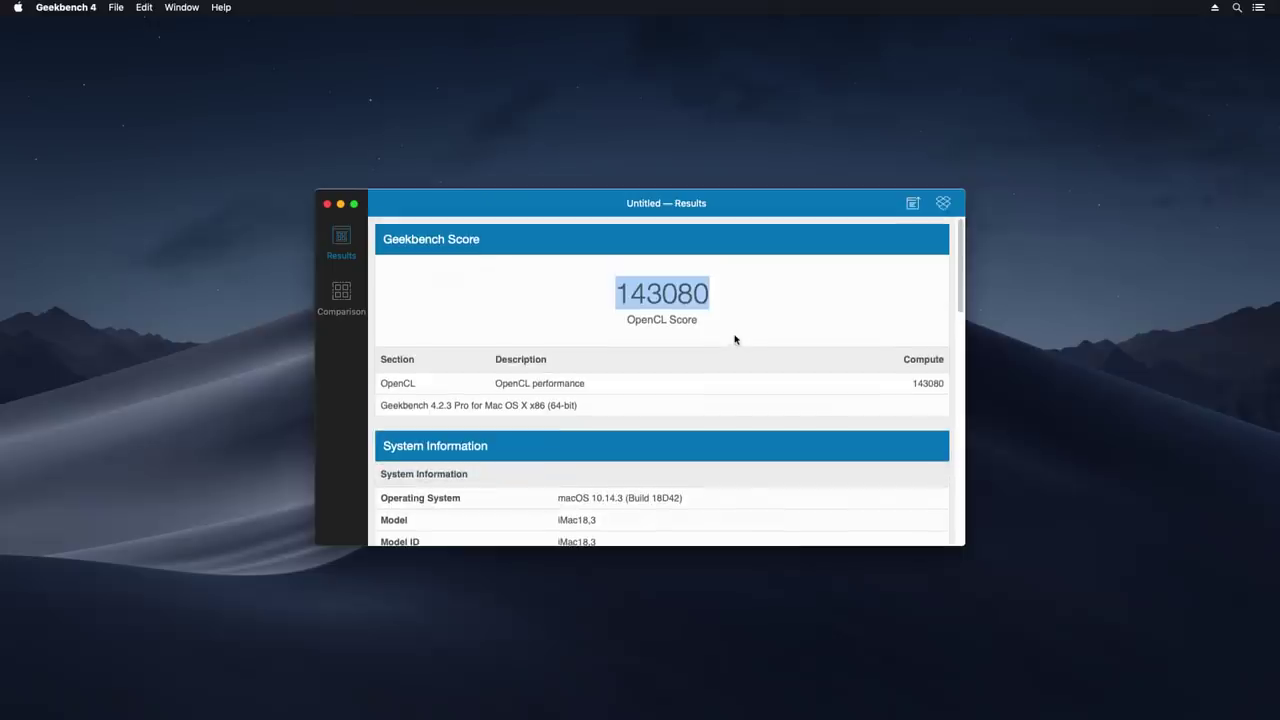
pyautogui.click(327, 205)
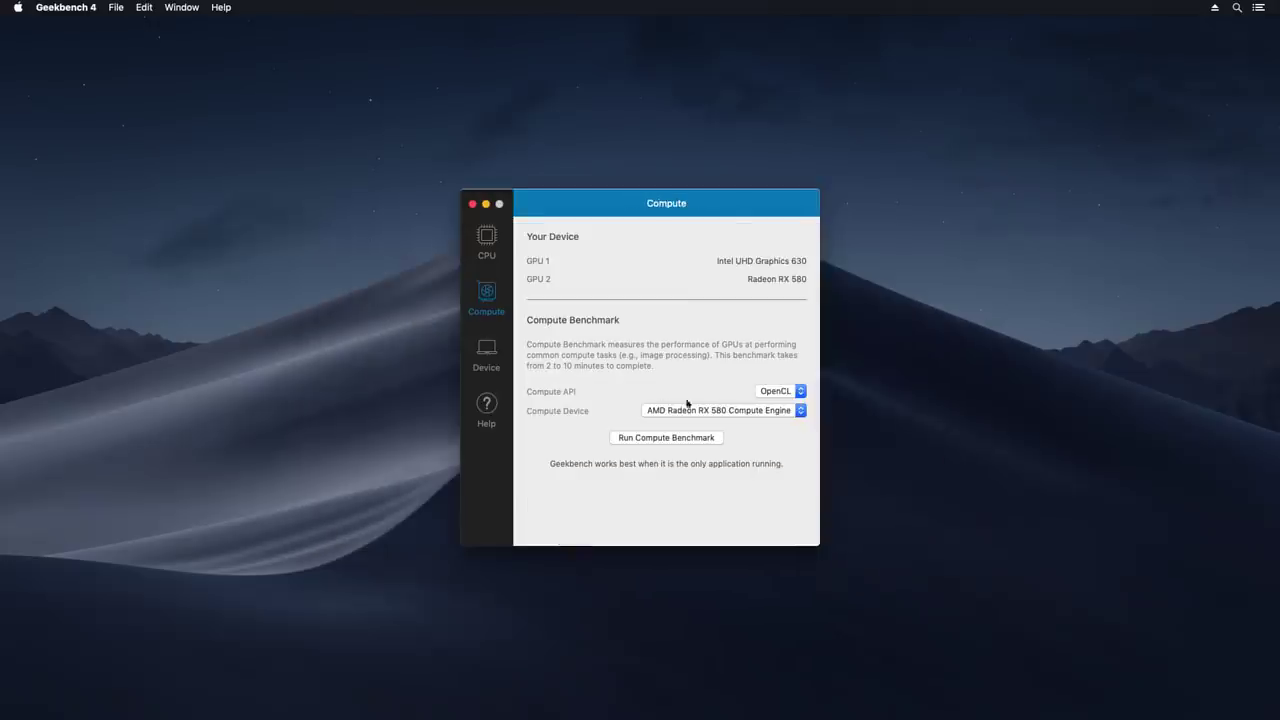
# - Run the compute benchmark with the Metal API on the AMD Radeon RX 580 and highlight its score
pyautogui.click(778, 393)
pyautogui.click(783, 383)
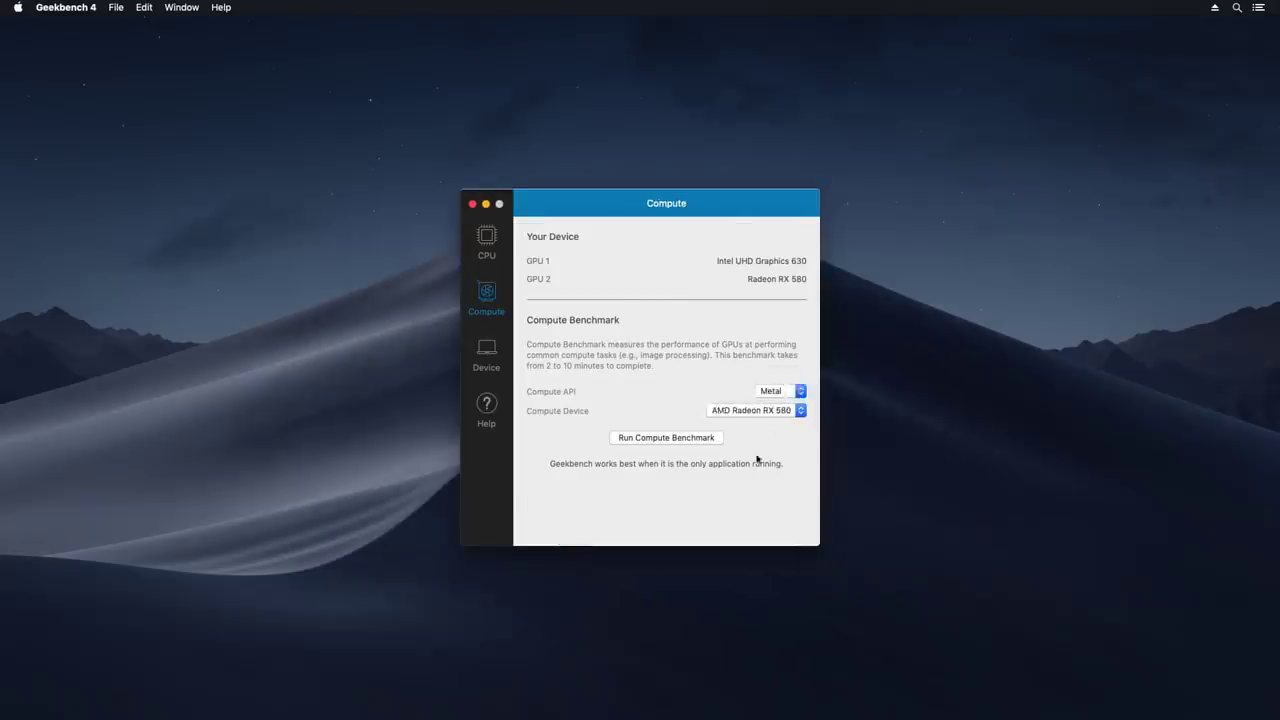
pyautogui.click(714, 440)
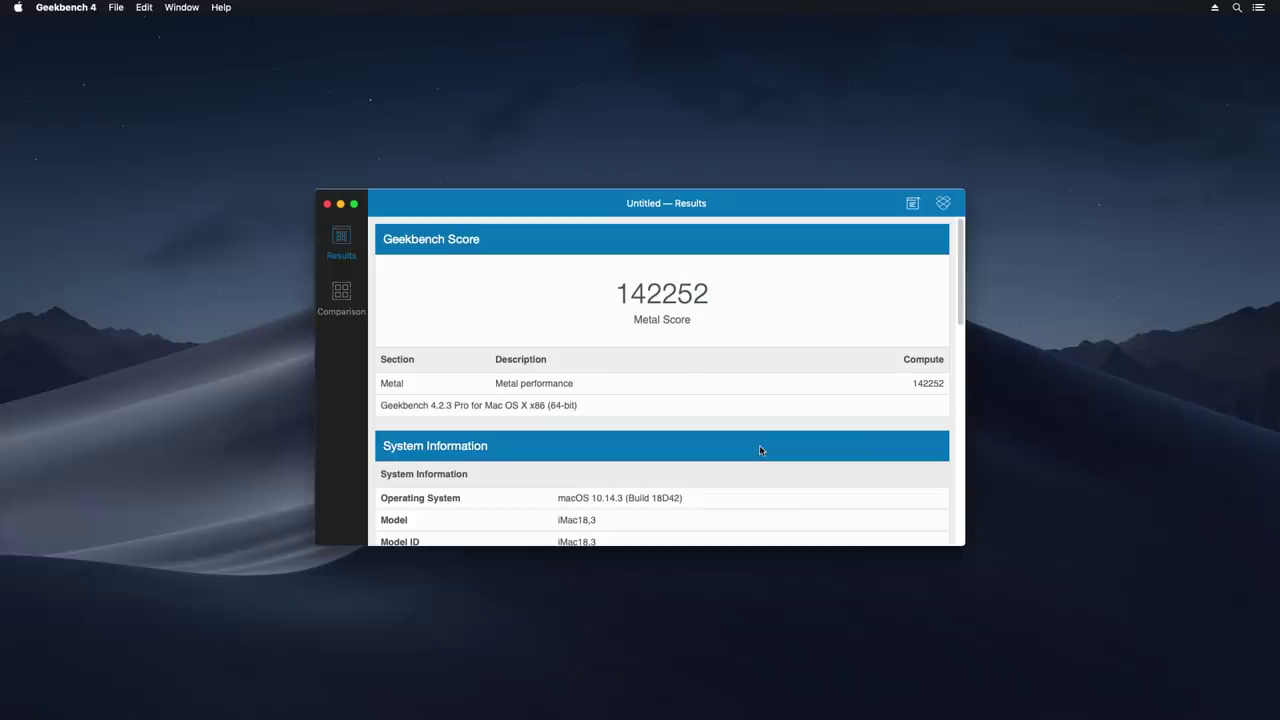
pyautogui.moveTo(616, 293); pyautogui.dragTo(747, 293)
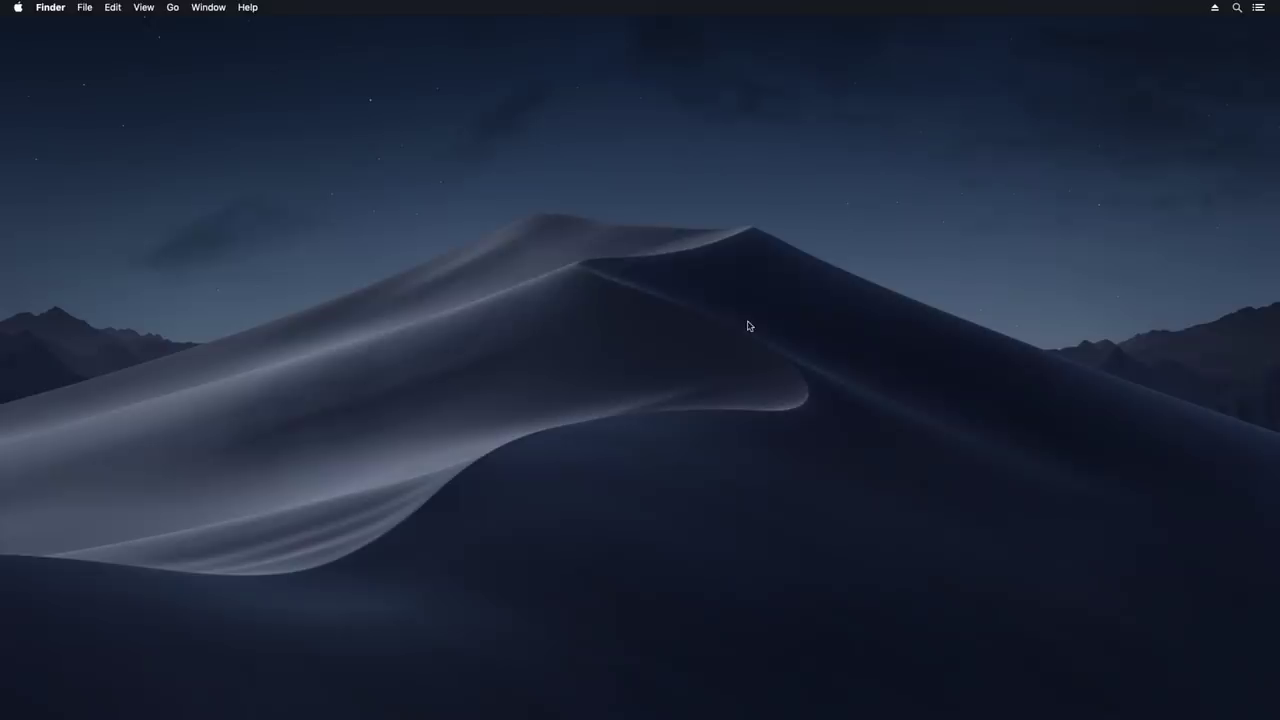
# - Launch CINEBENCH and run the CPU test followed by the OpenGL test
pyautogui.press('super+space')
pyautogui.write('cine')
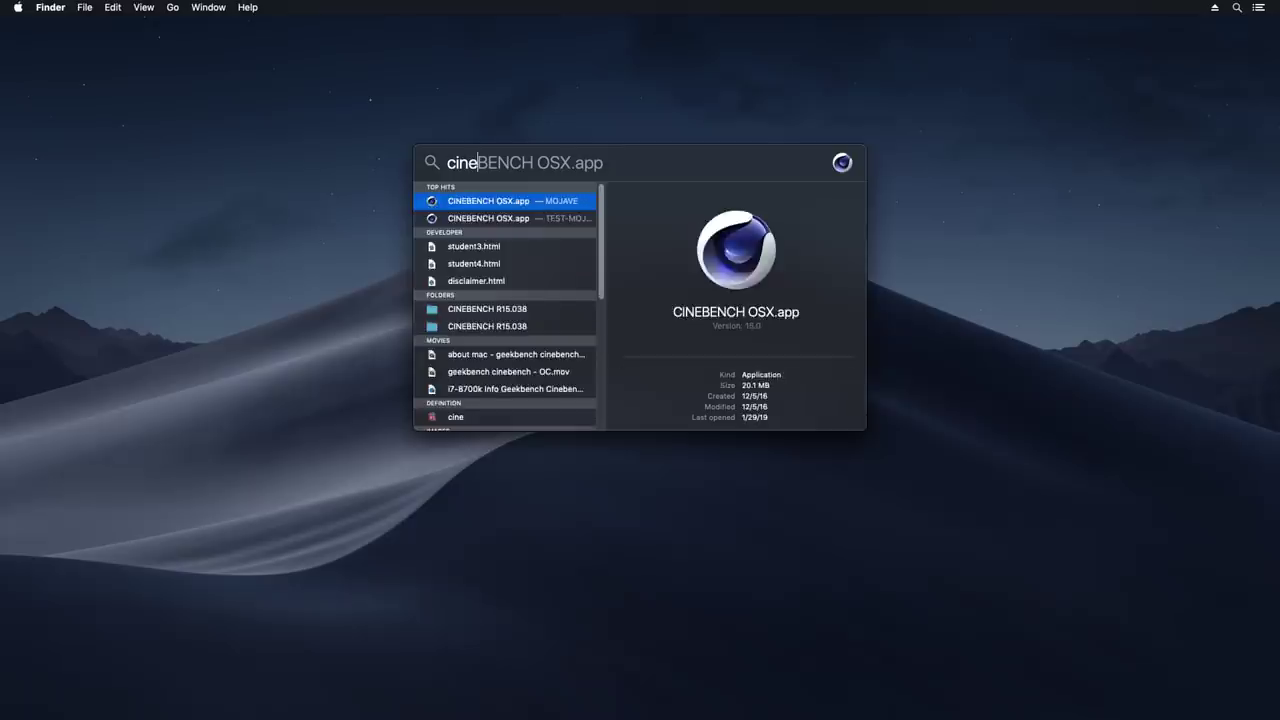
pyautogui.press('Return')
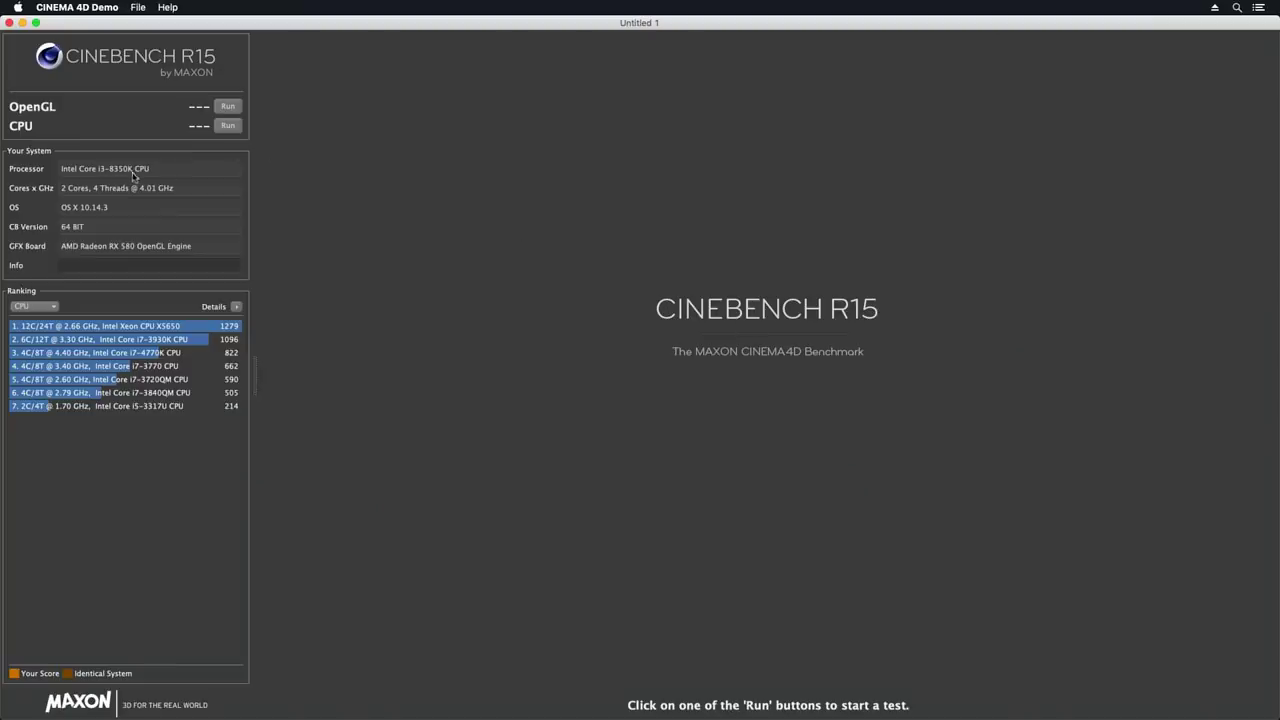
pyautogui.click(229, 126)
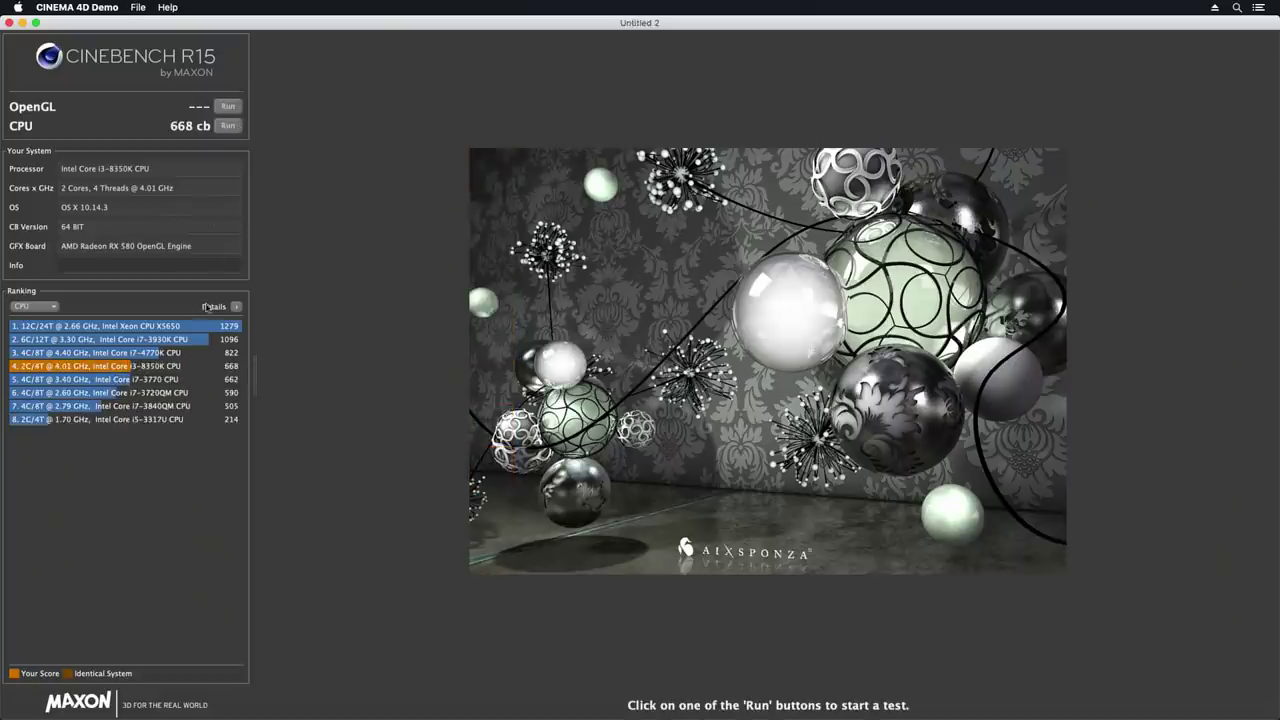
pyautogui.click(227, 107)
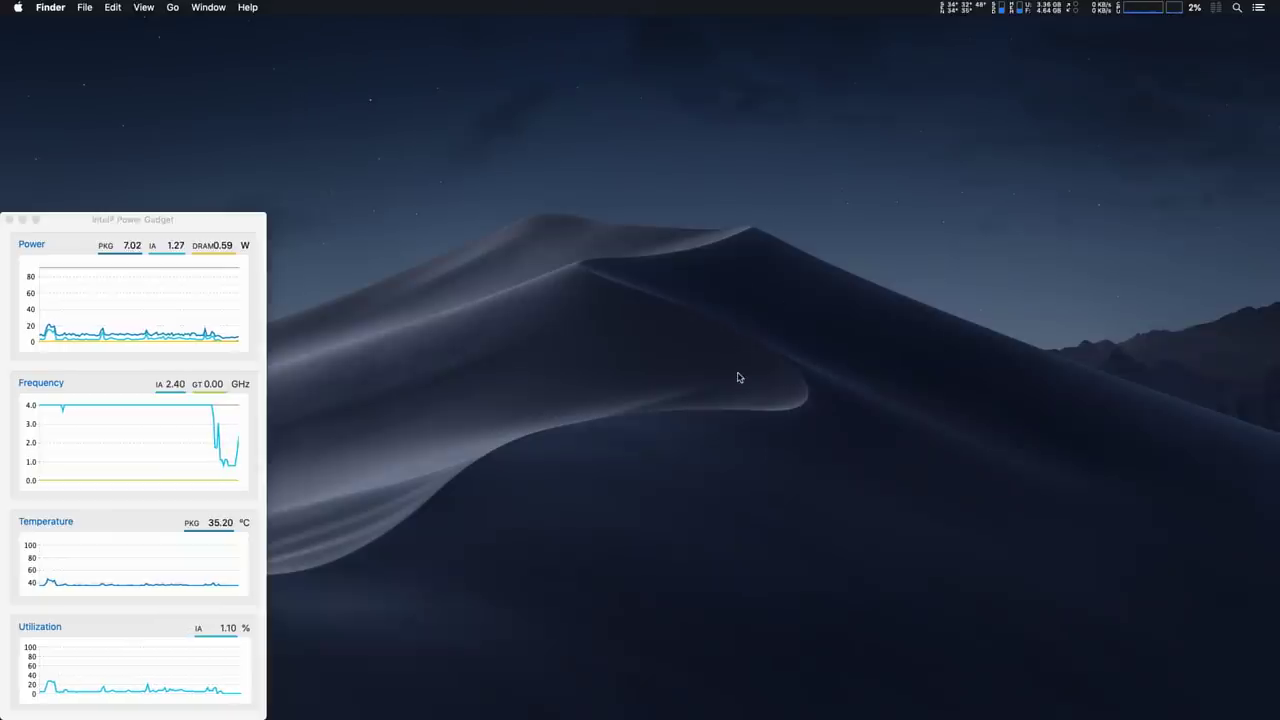
# - Show the About This Mac overview of the system's hardware
pyautogui.click(18, 7)
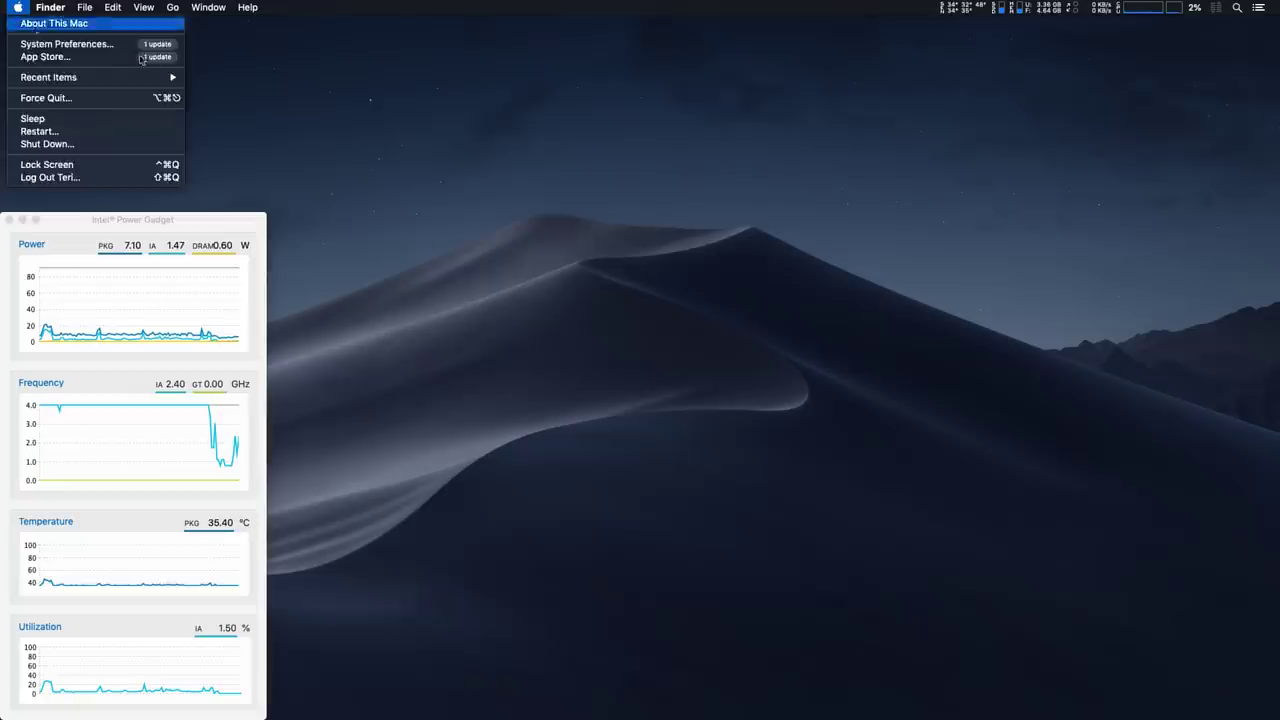
pyautogui.click(544, 160)
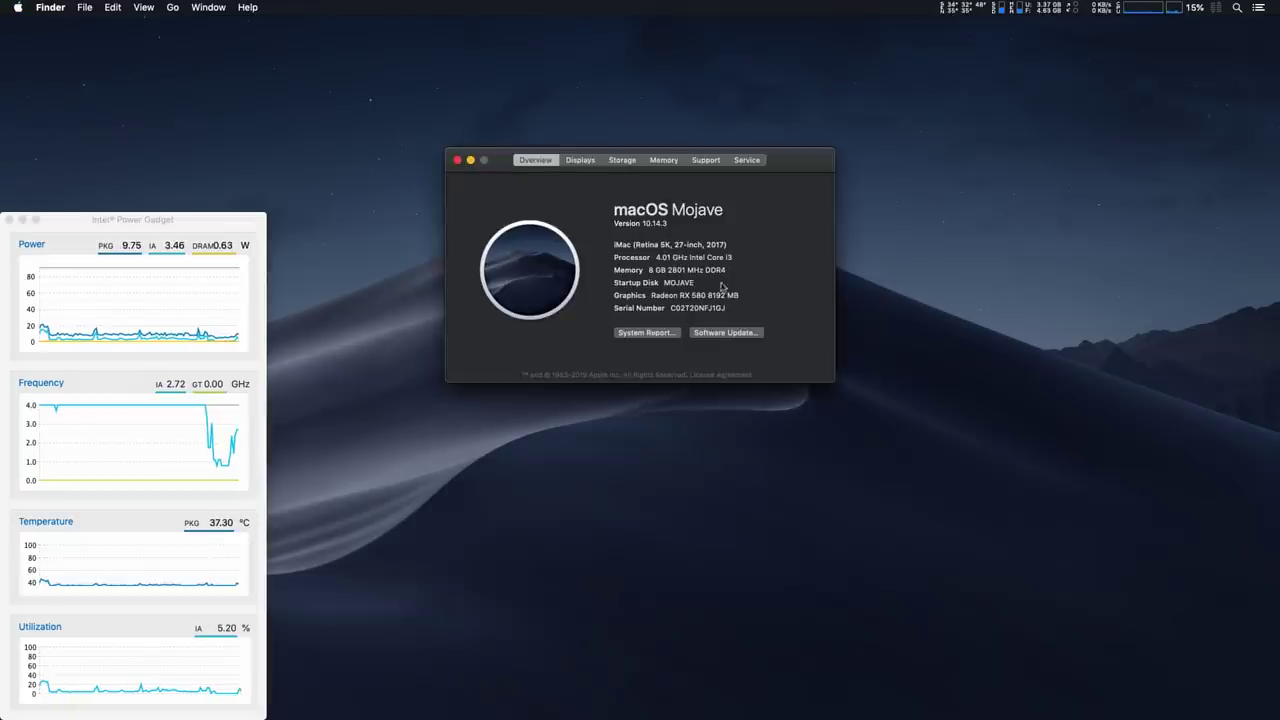
# - Launch Activity Monitor and move the Intel Power Gadget window up, clear of the GPU and CPU history graphs
pyautogui.press('super+space')
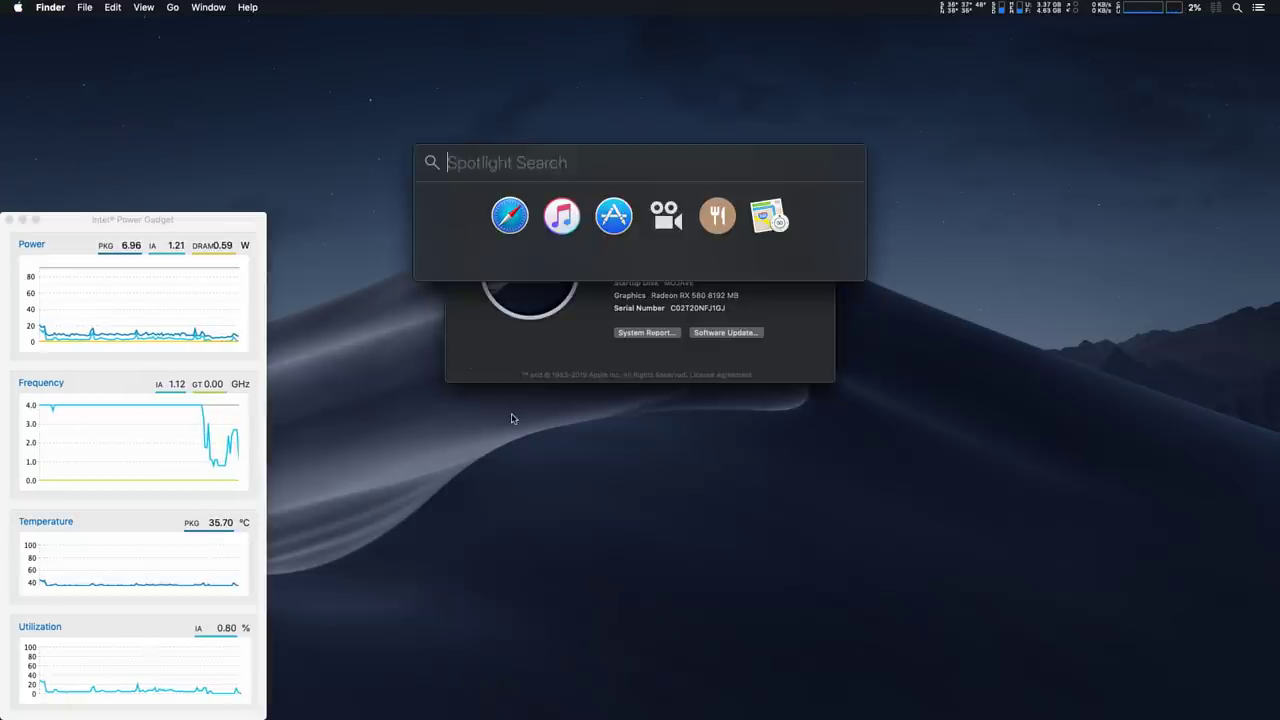
pyautogui.write('act')
pyautogui.press('Return')
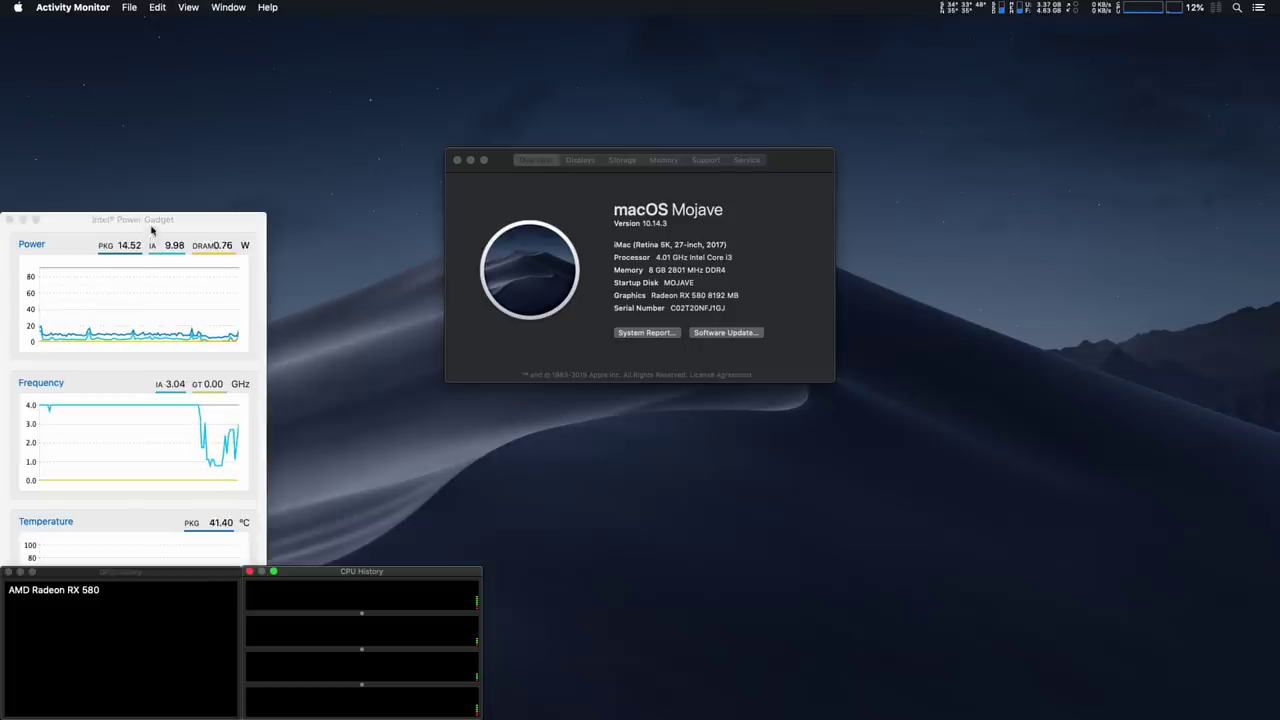
pyautogui.moveTo(160, 220); pyautogui.dragTo(160, 64)
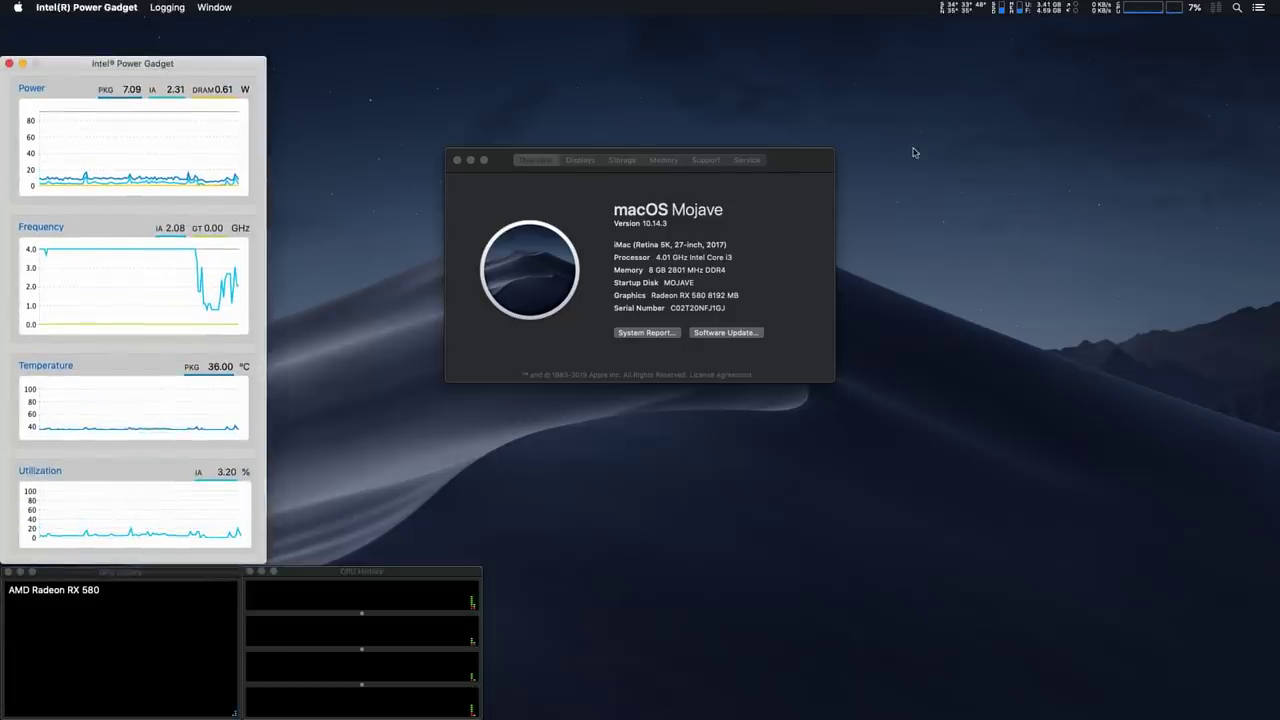
# - Display the hardware sensor readings and examine the temperatures, fan speeds, CPU frequency and power values
pyautogui.click(958, 10)
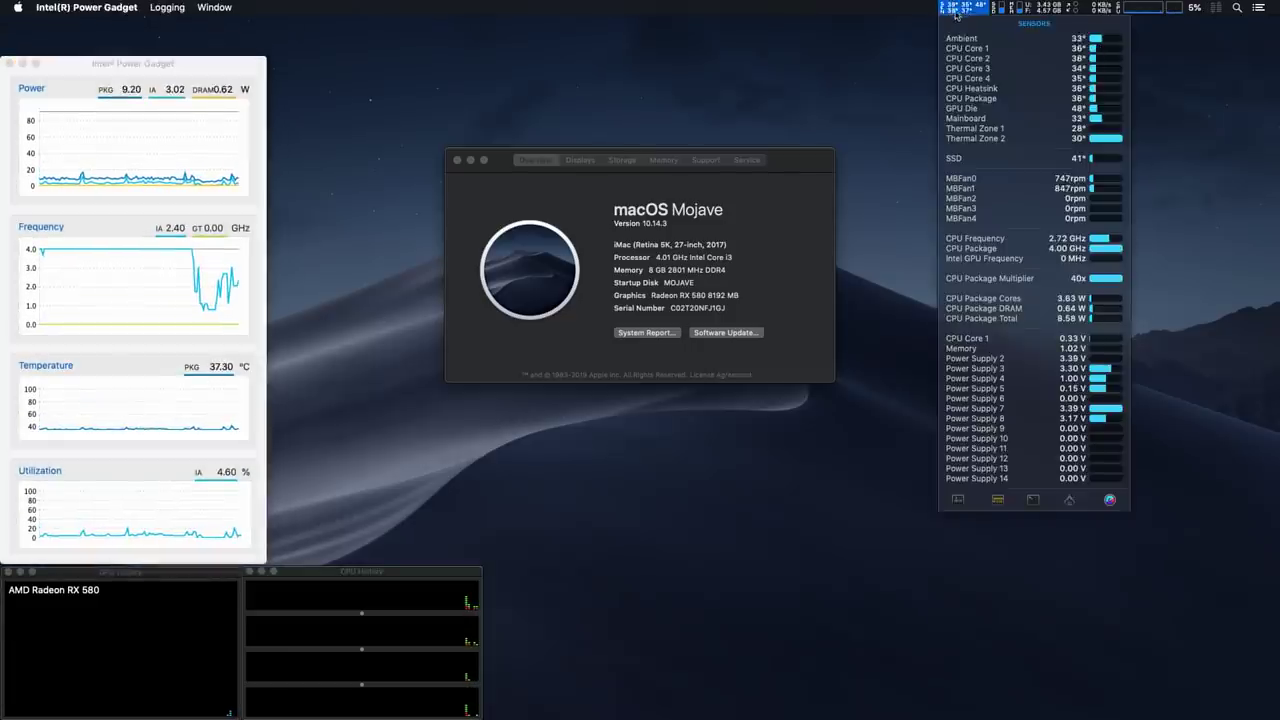
pyautogui.moveTo(972, 50)
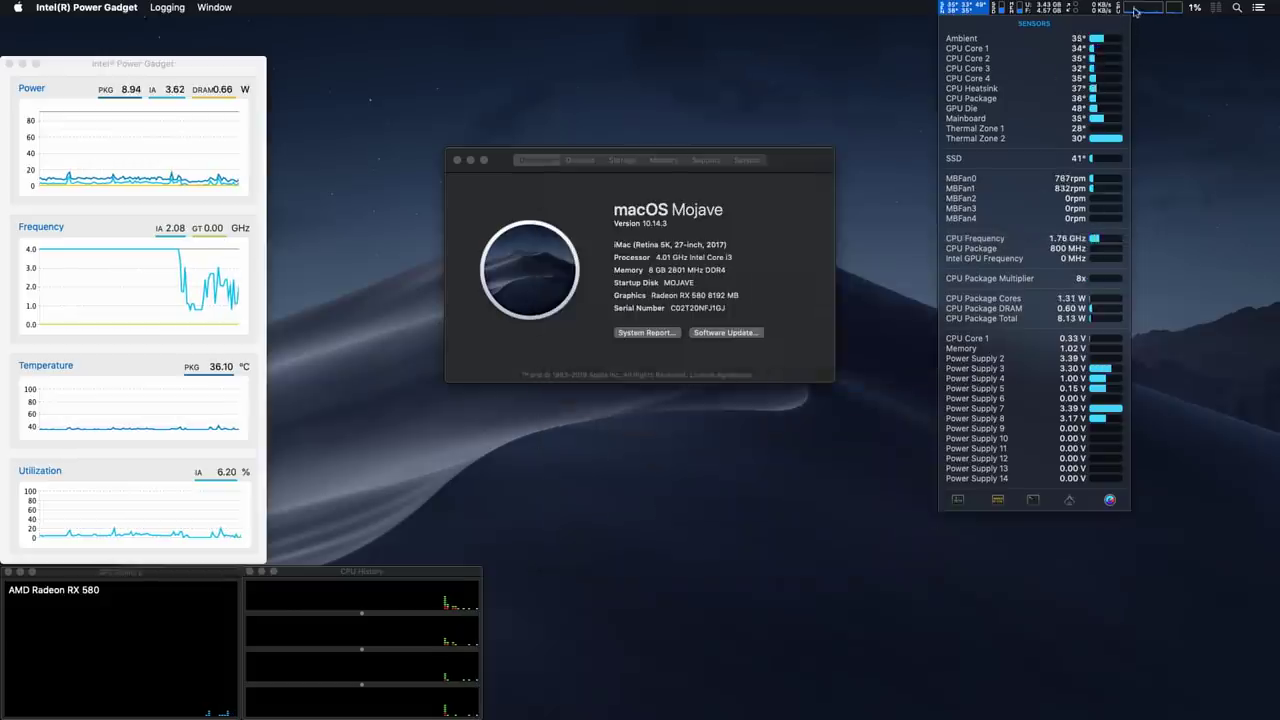
pyautogui.moveTo(1136, 9)
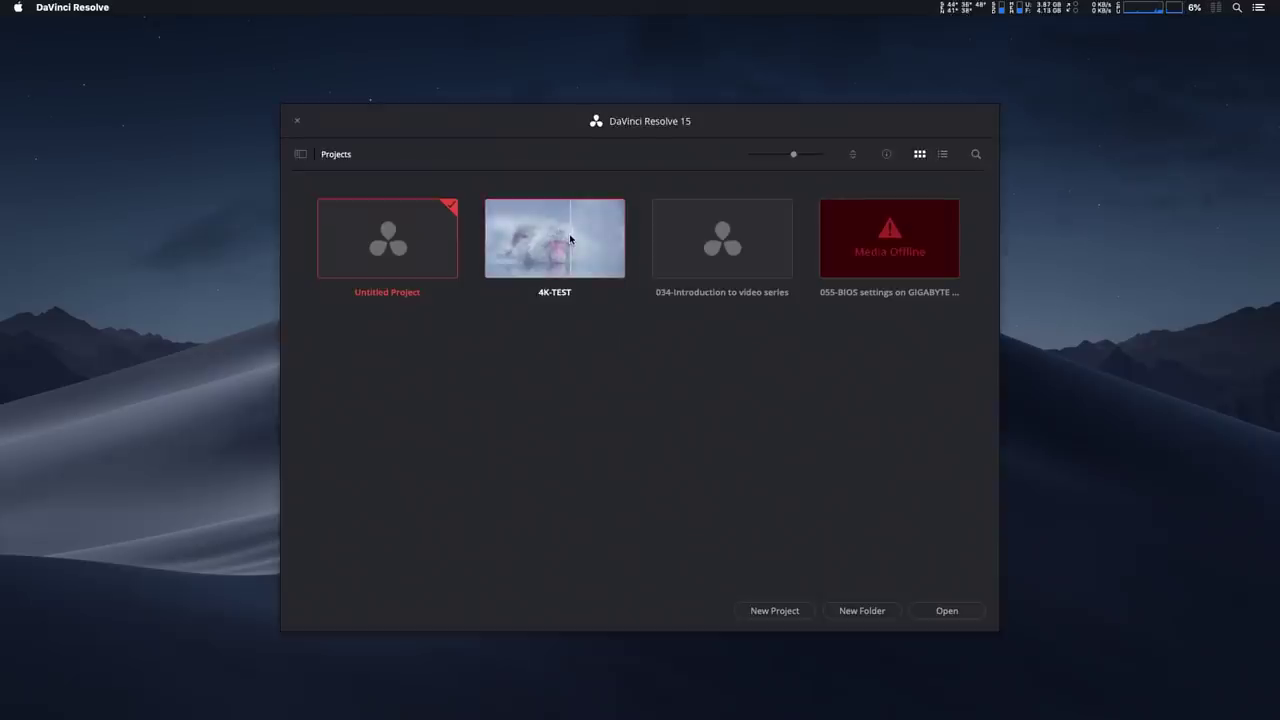
# - Open the 4K-TEST project in DaVinci Resolve and check the resolution of Timeline 1 and the frame rate of S003_C126_0926F9.mov on the Media page
pyautogui.doubleClick(578, 265)
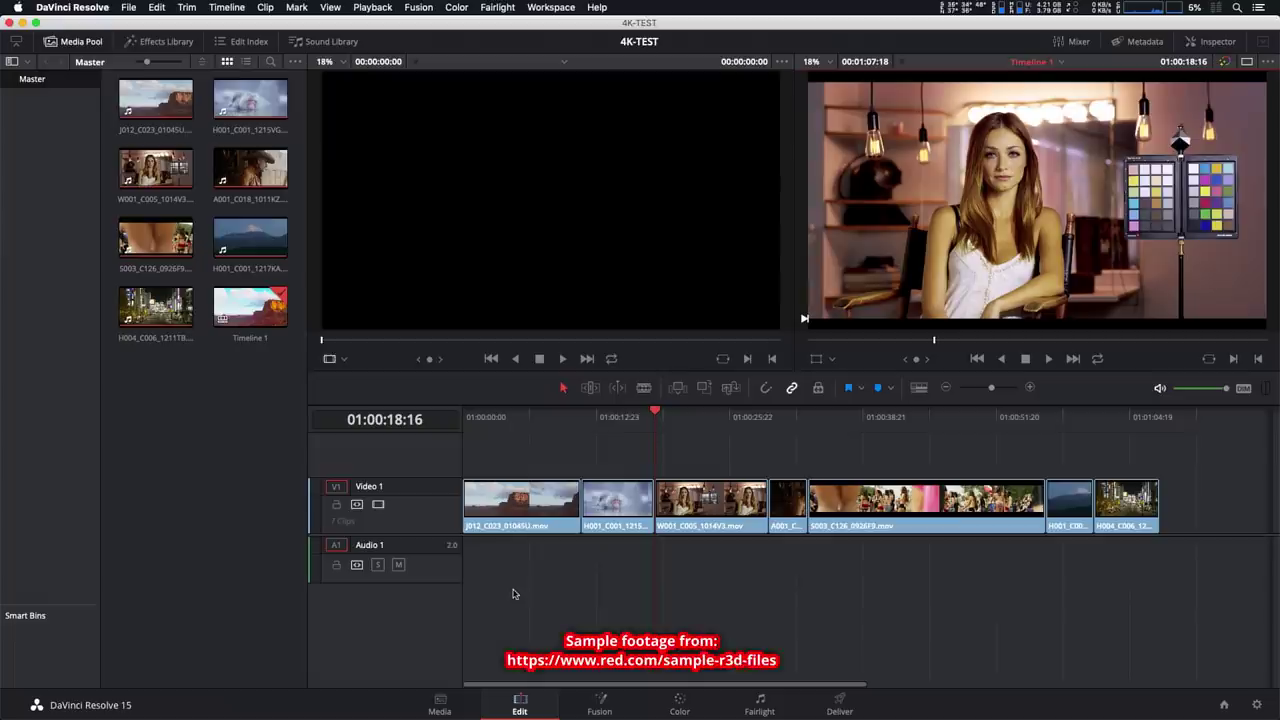
pyautogui.click(440, 703)
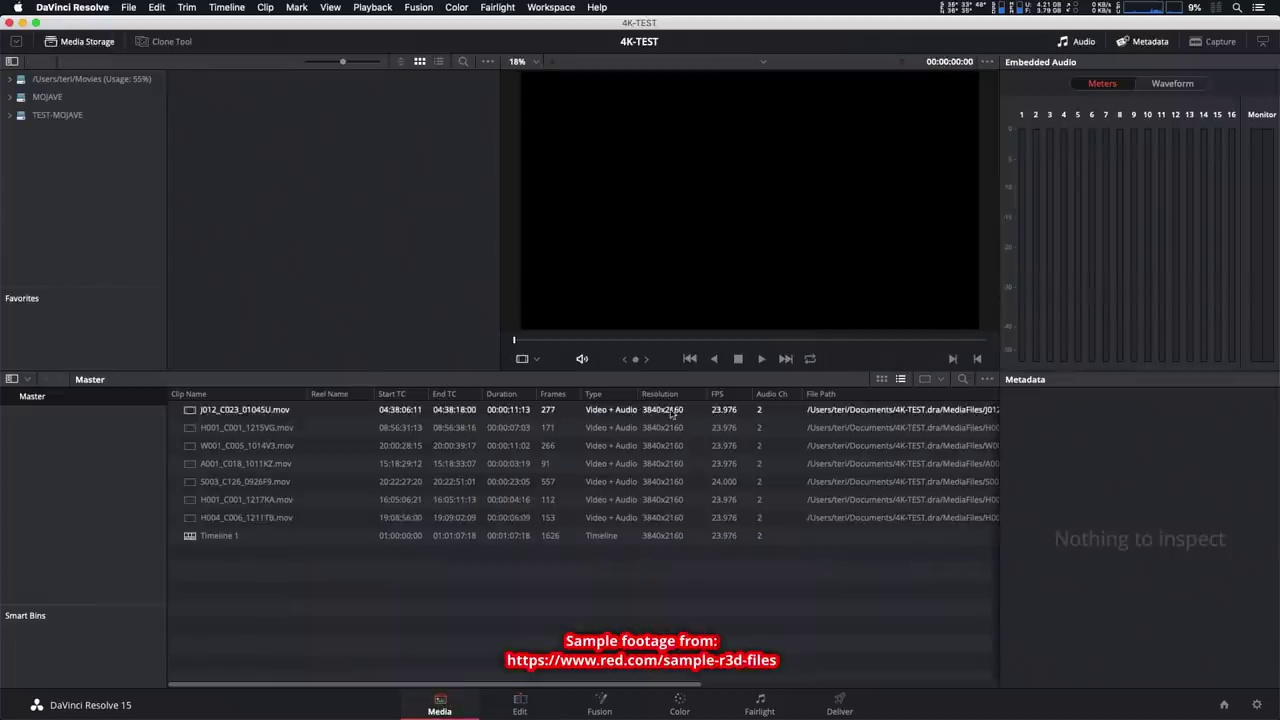
pyautogui.click(662, 537)
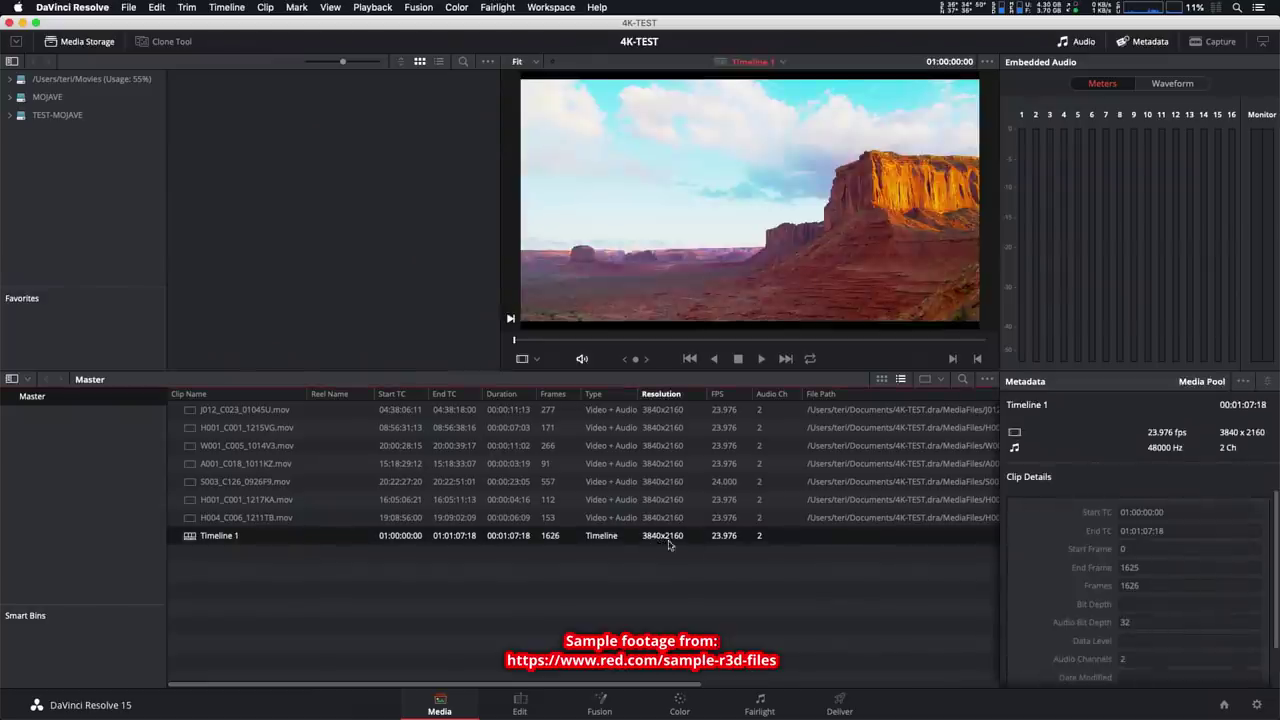
pyautogui.click(728, 481)
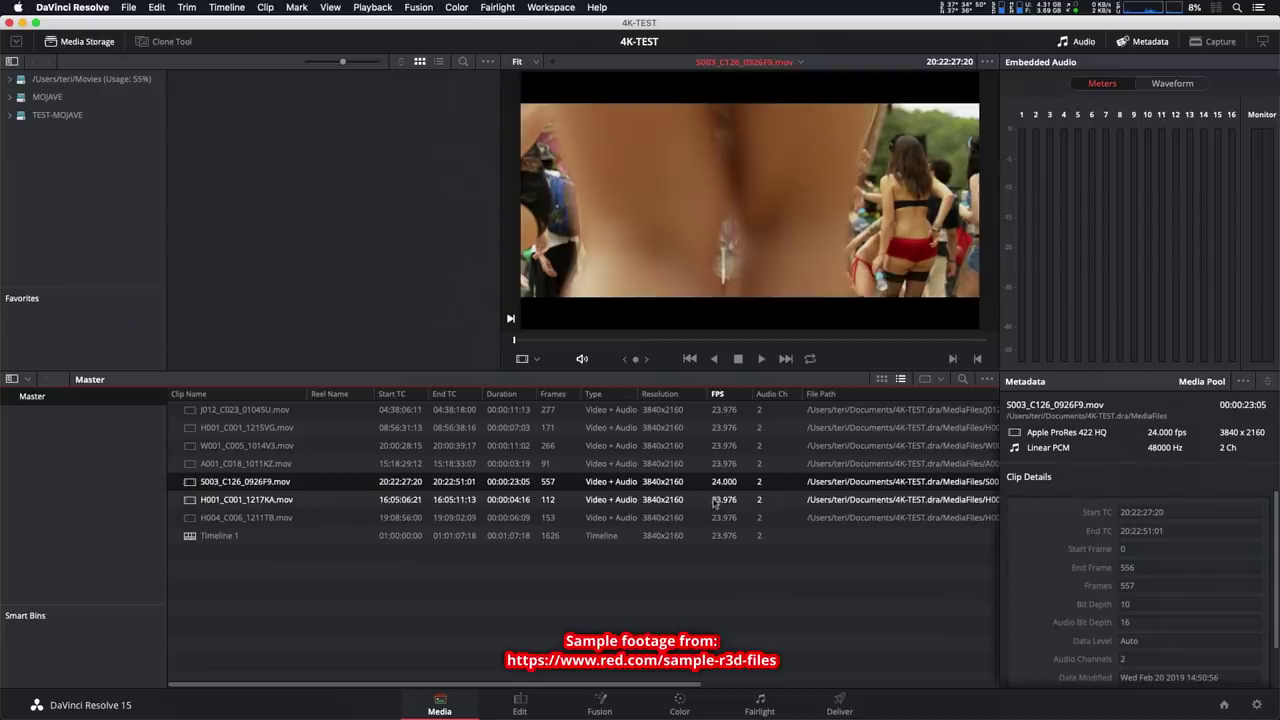
# - Review the graded clips of Timeline 1 and their node graphs on the Color page, then scrub through clip 03
pyautogui.click(679, 704)
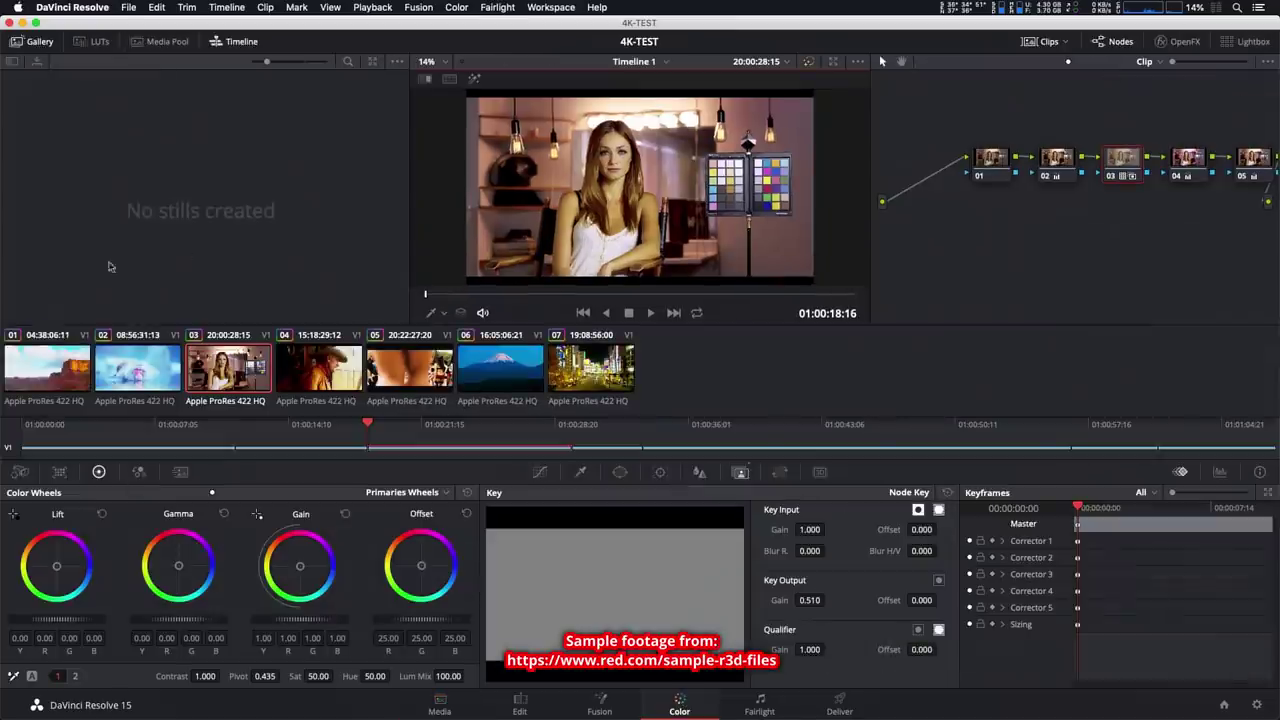
pyautogui.click(43, 369)
pyautogui.press('Down')
pyautogui.press('Down')
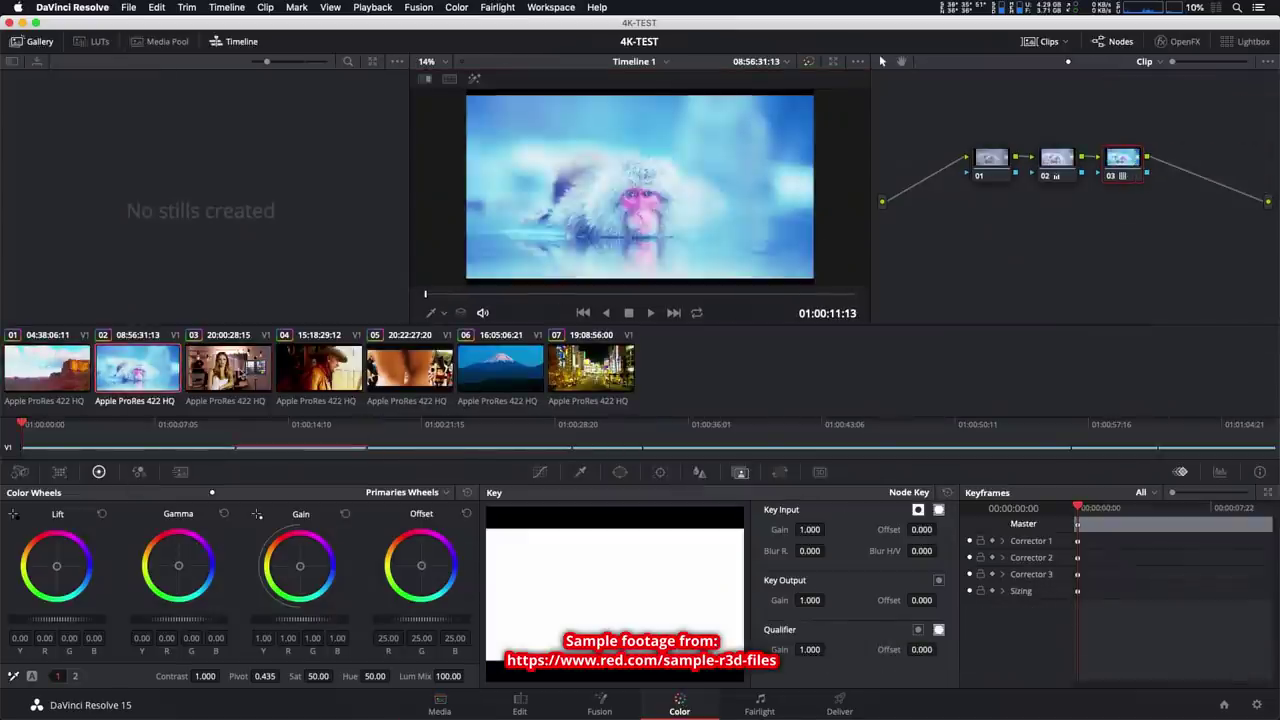
pyautogui.moveTo(1056, 233); pyautogui.dragTo(1020, 237)
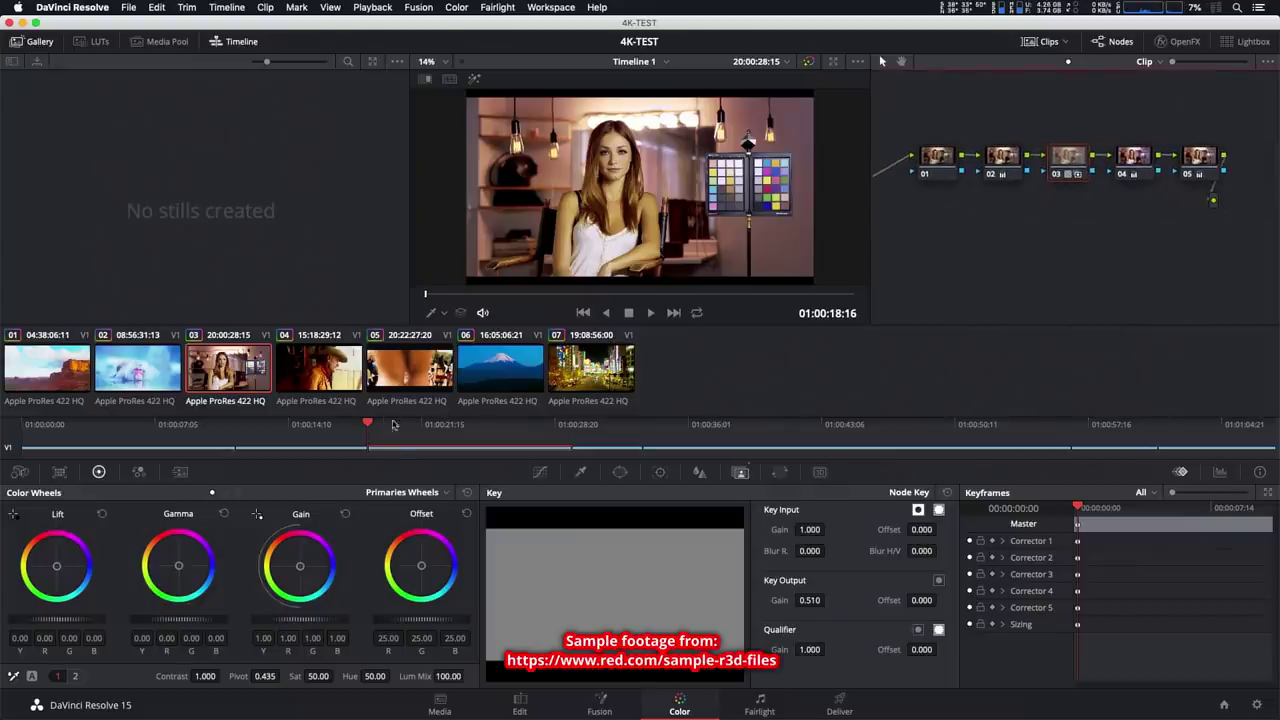
pyautogui.click(352, 376)
pyautogui.click(426, 369)
pyautogui.click(487, 368)
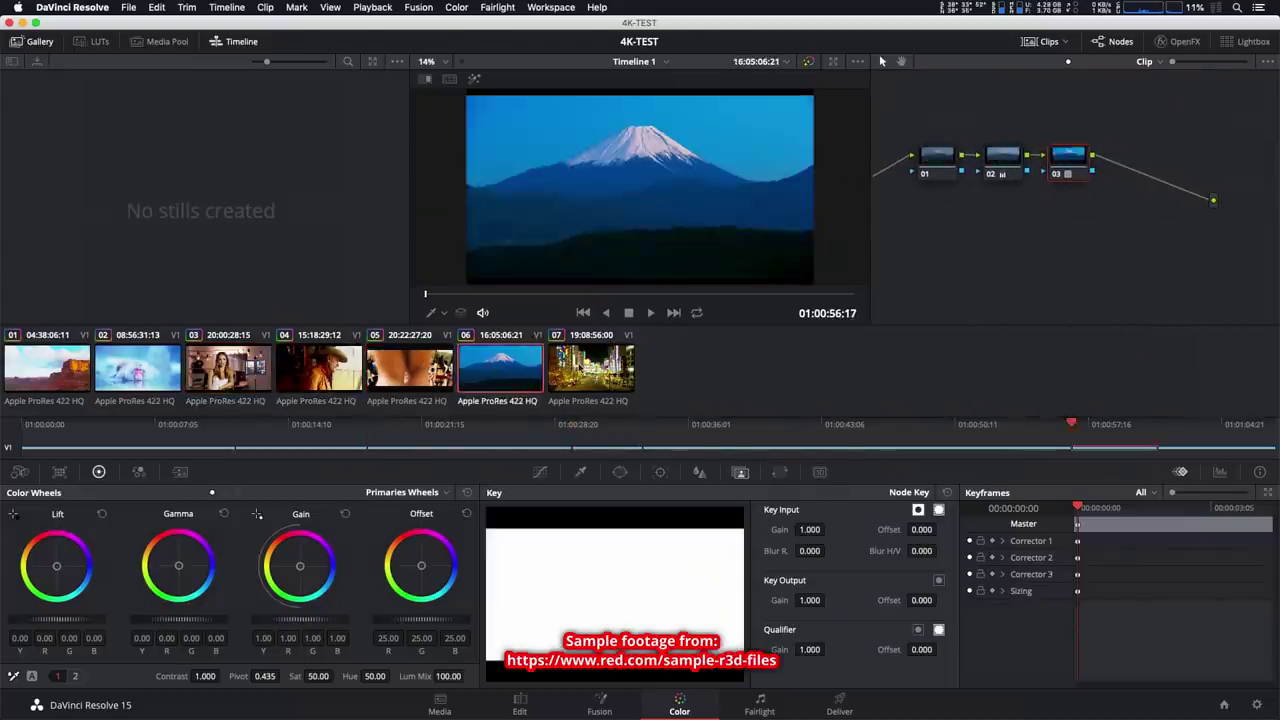
pyautogui.click(580, 370)
pyautogui.click(261, 370)
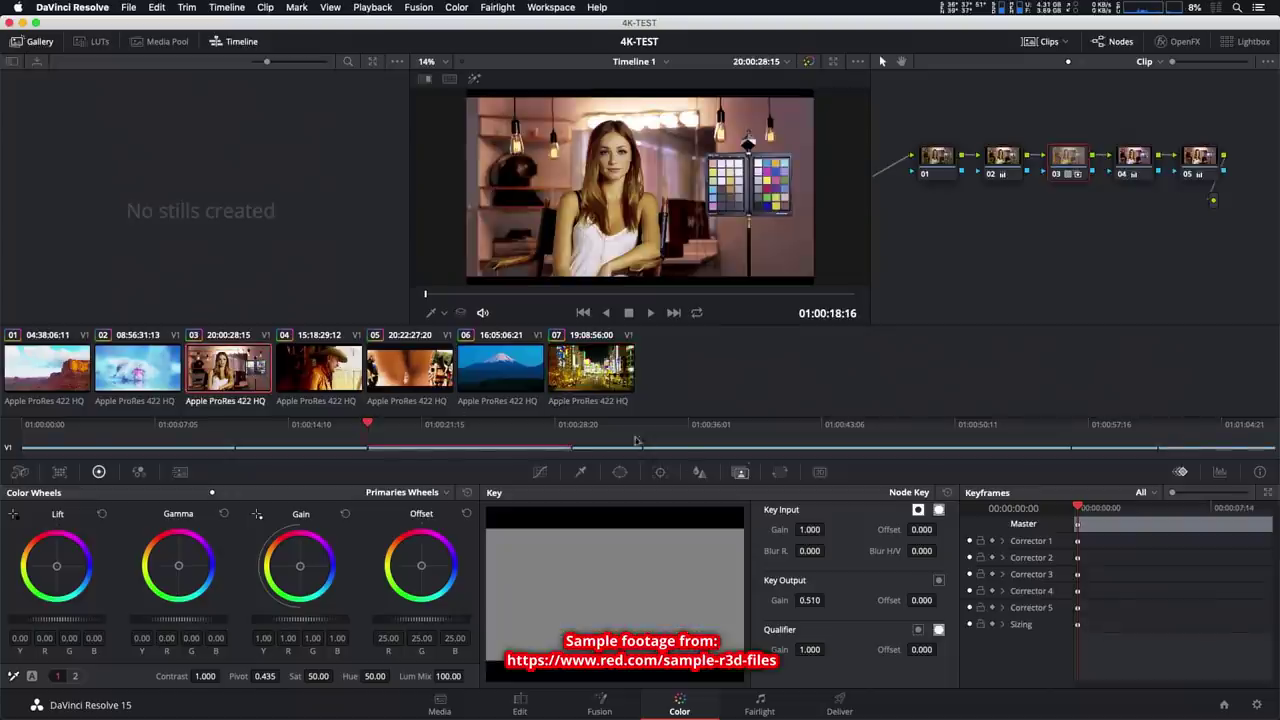
pyautogui.moveTo(591, 294); pyautogui.dragTo(640, 294)
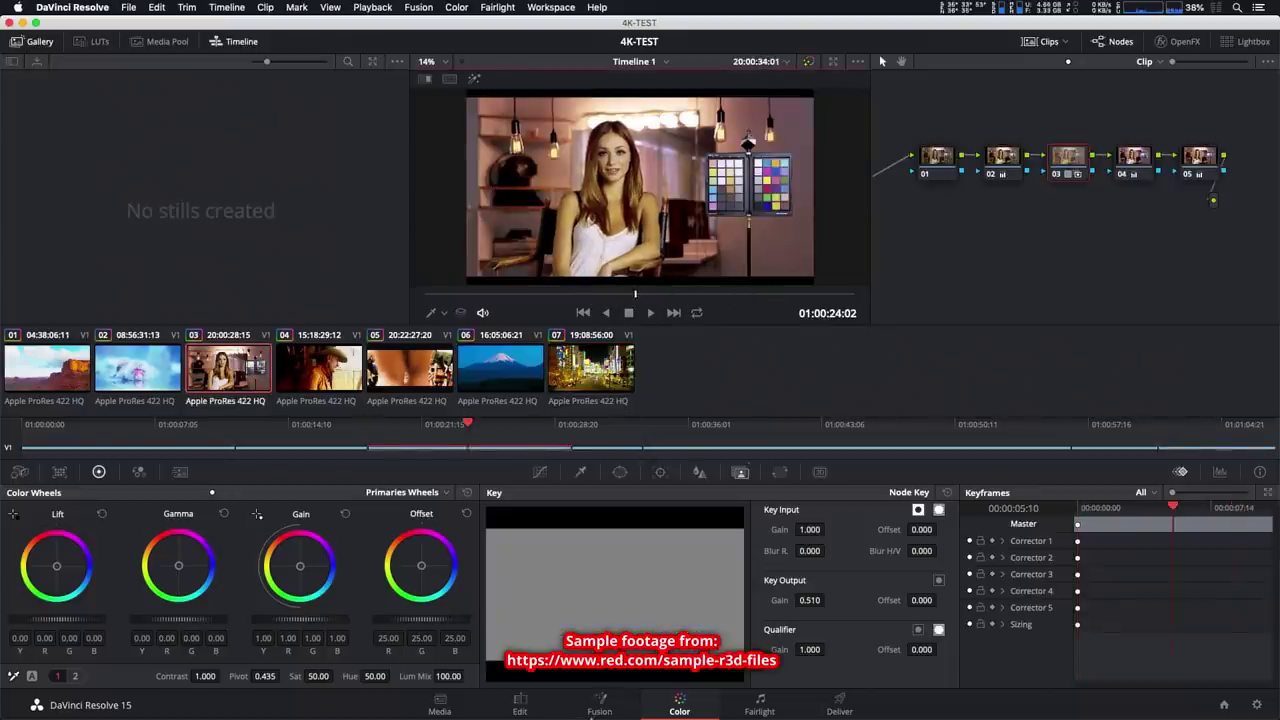
# - Scrub Timeline 1 on the Edit page to 01:00:25:15 and bring up Activity Monitor's GPU and CPU history graphs over it
pyautogui.click(519, 705)
pyautogui.moveTo(552, 410); pyautogui.dragTo(727, 414)
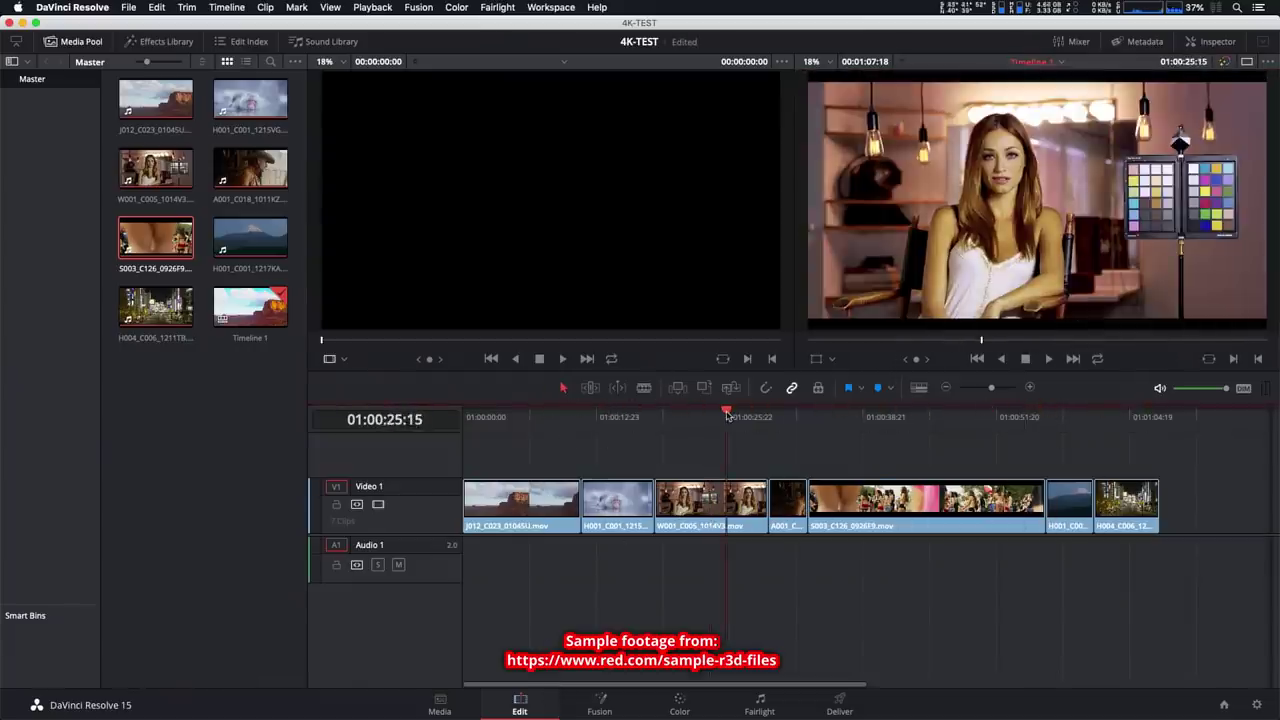
pyautogui.press('super+space')
pyautogui.write('act')
pyautogui.press('Return')
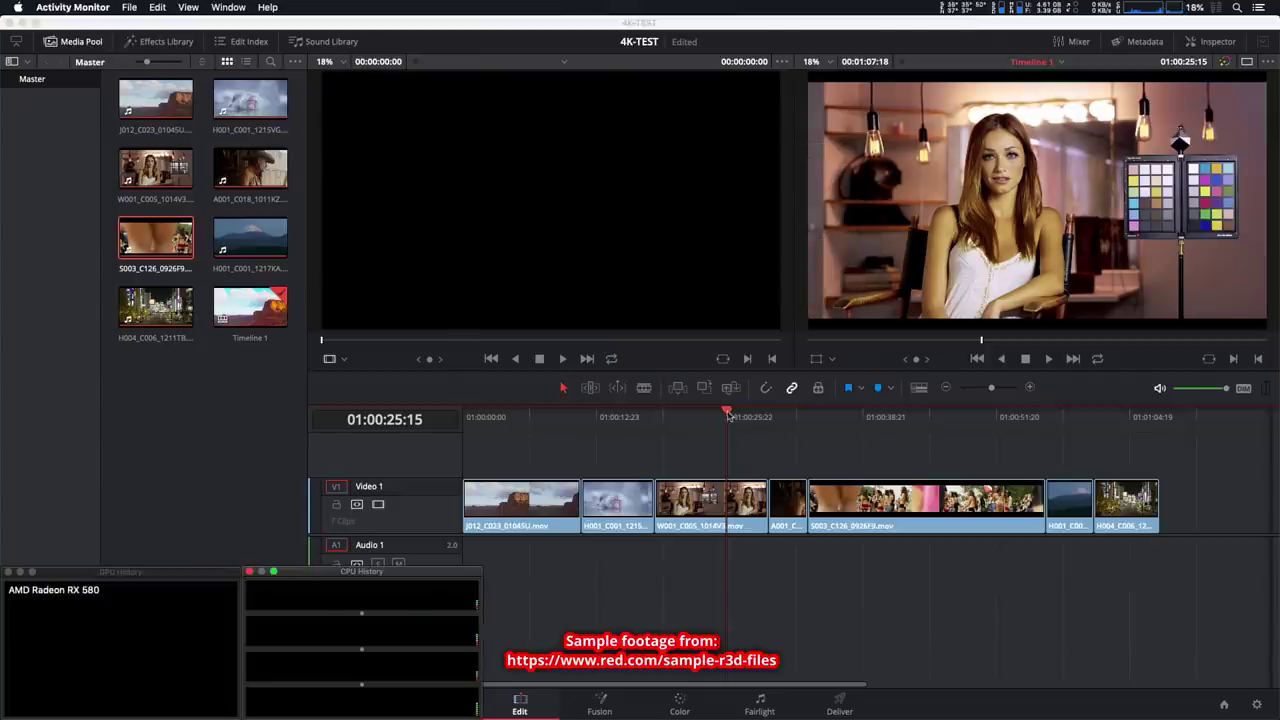
# - Scrub and play Timeline 1 from several points to check playback frame rate and GPU and CPU load, stopping within the second clip
pyautogui.moveTo(709, 428); pyautogui.dragTo(819, 425)
pyautogui.moveTo(770, 426)
pyautogui.mouseDown()
pyautogui.moveTo(745, 427)
pyautogui.moveTo(943, 427)
pyautogui.moveTo(748, 428)
pyautogui.mouseUp()
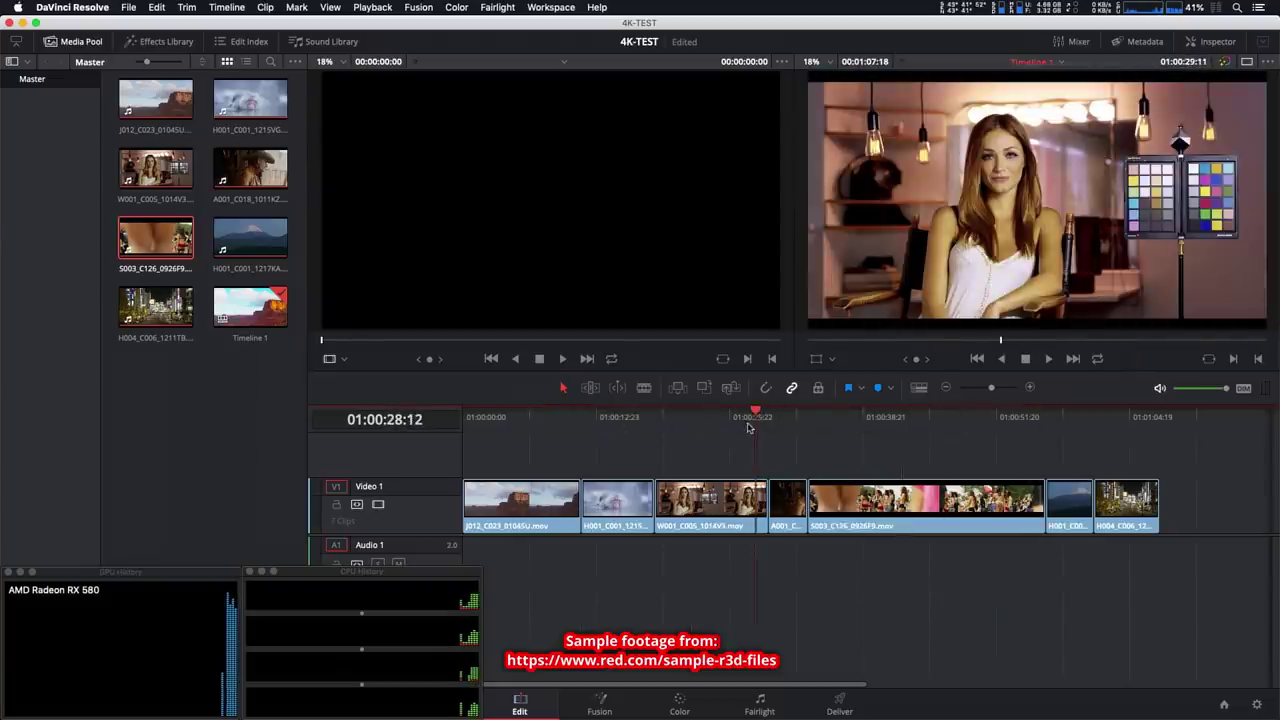
pyautogui.press('space')
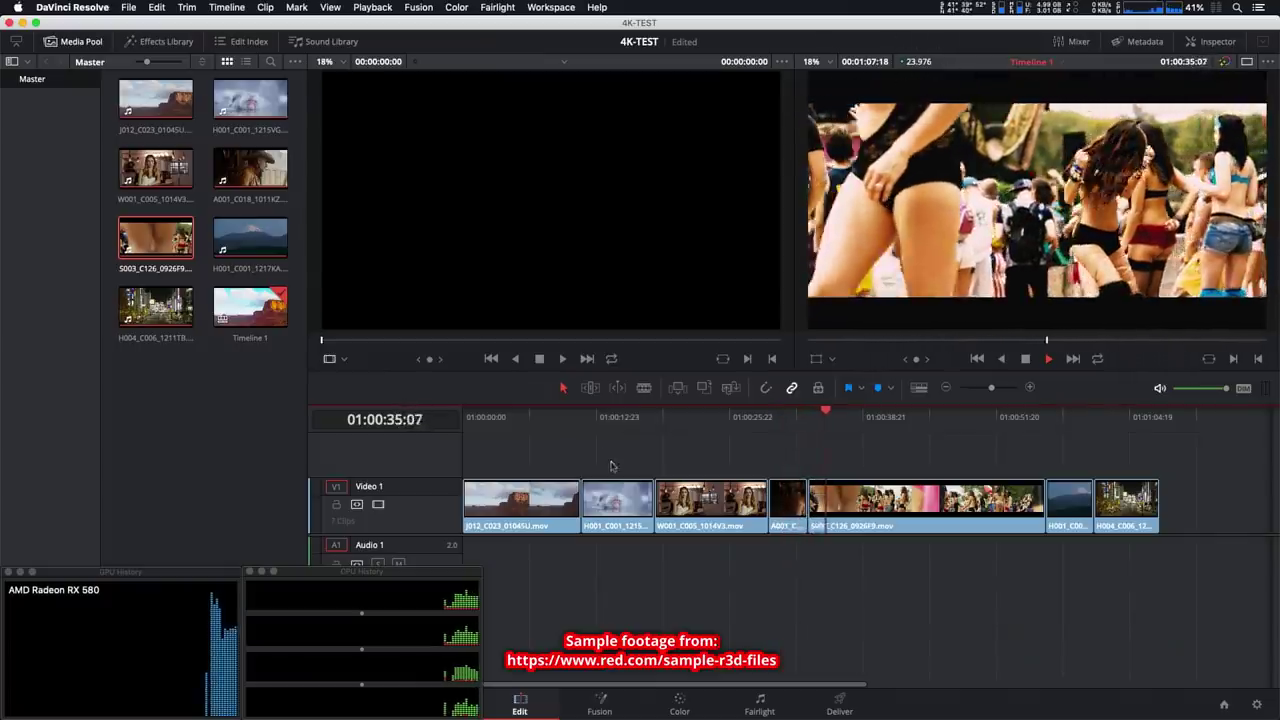
pyautogui.click(585, 424)
pyautogui.click(506, 417)
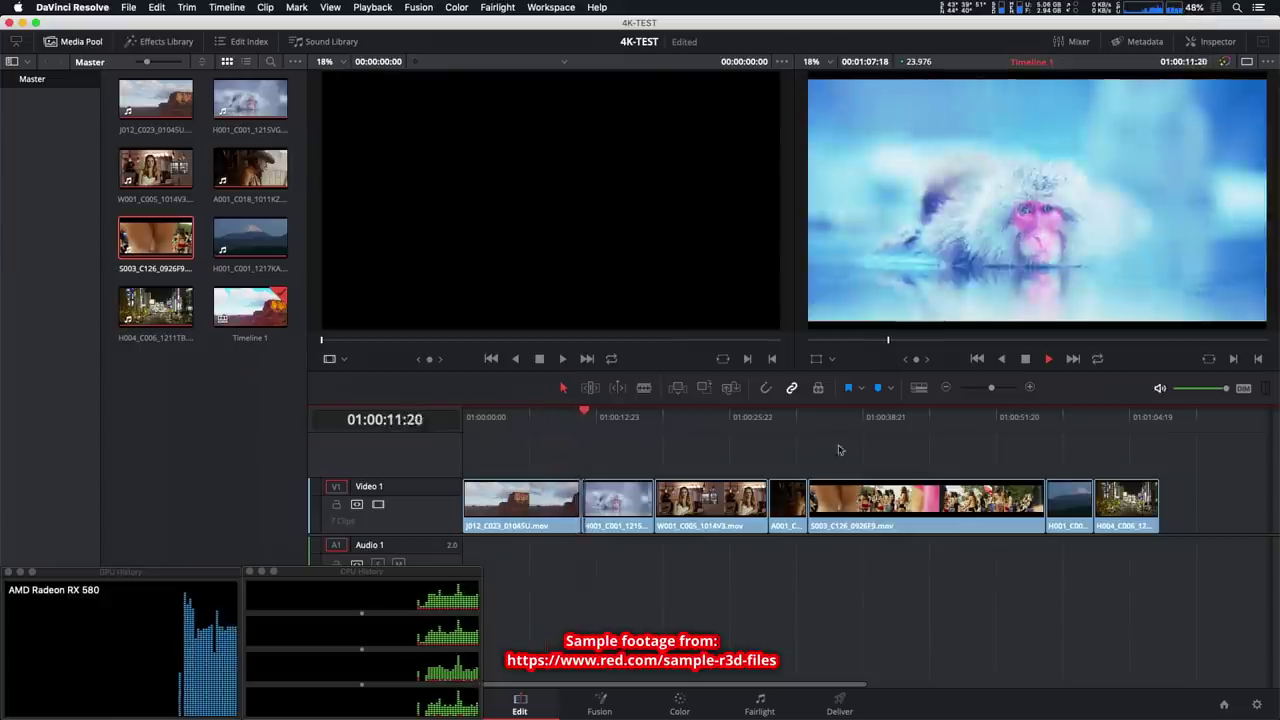
pyautogui.press('space')
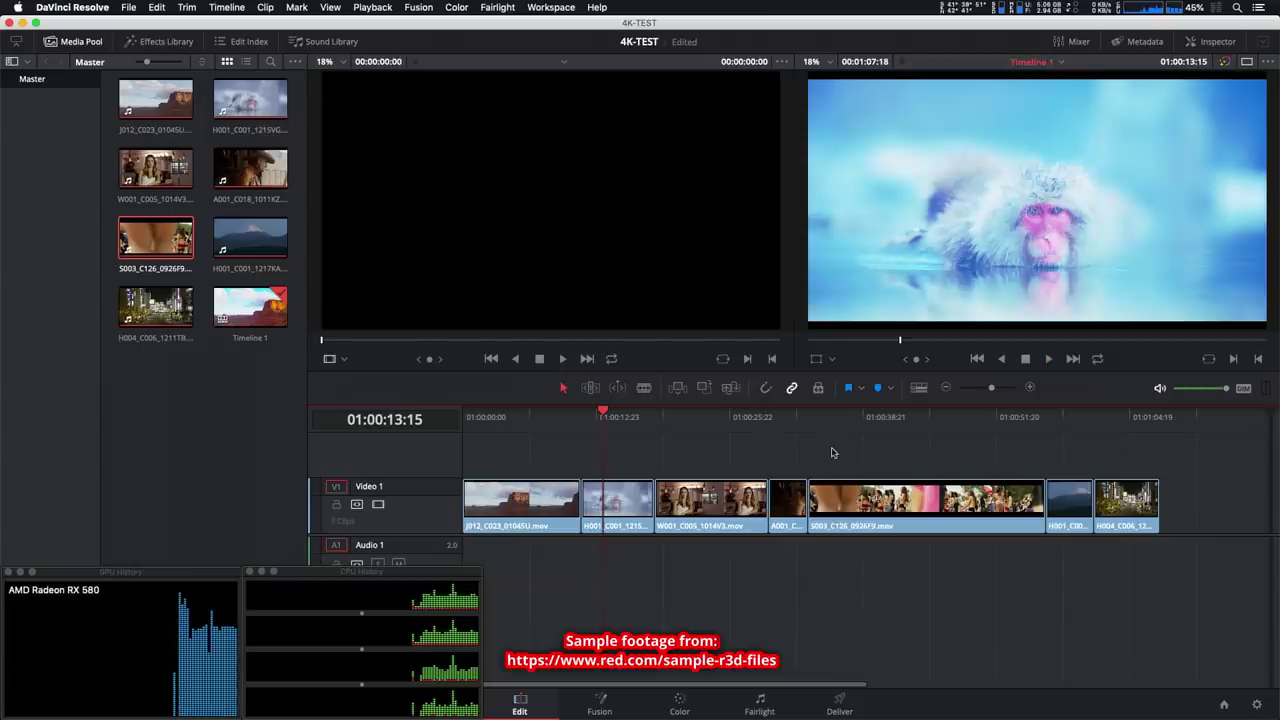
# - Choose the YouTube 1080p render preset on the Deliver page and set the output file to render-test on the Desktop
pyautogui.click(840, 700)
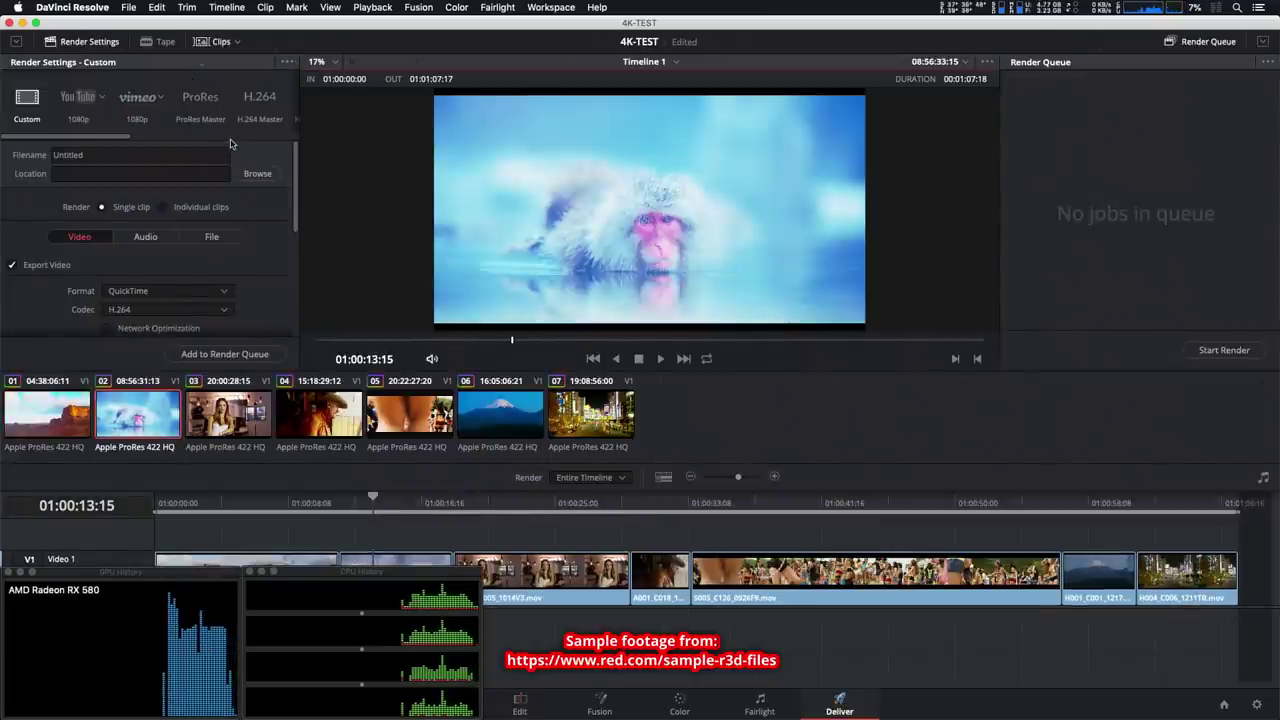
pyautogui.click(72, 102)
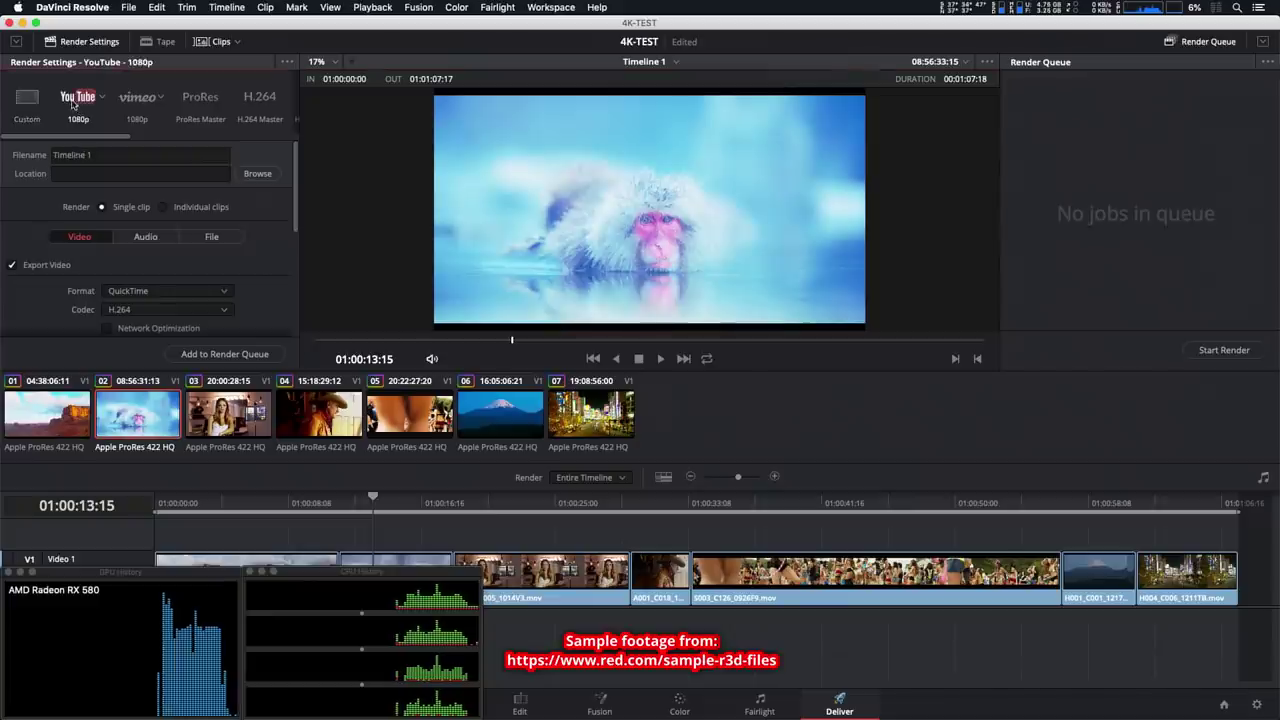
pyautogui.click(262, 175)
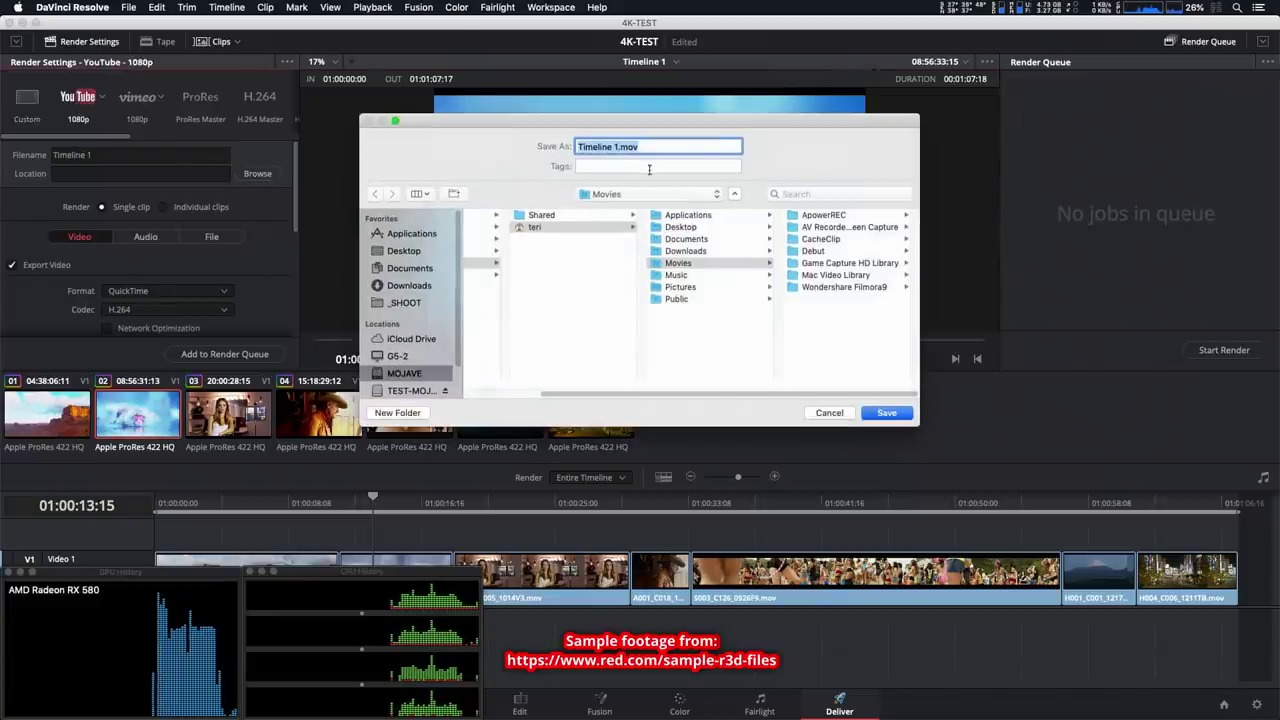
pyautogui.click(621, 147)
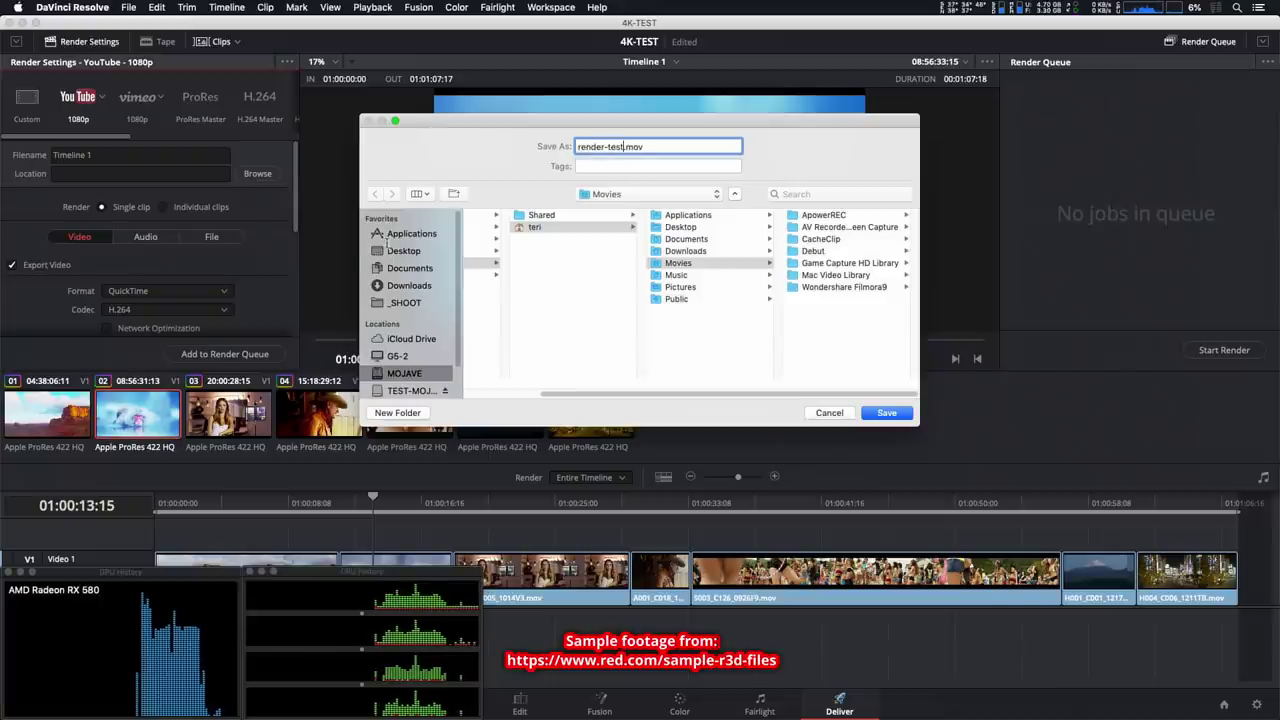
pyautogui.click(395, 250)
pyautogui.click(888, 413)
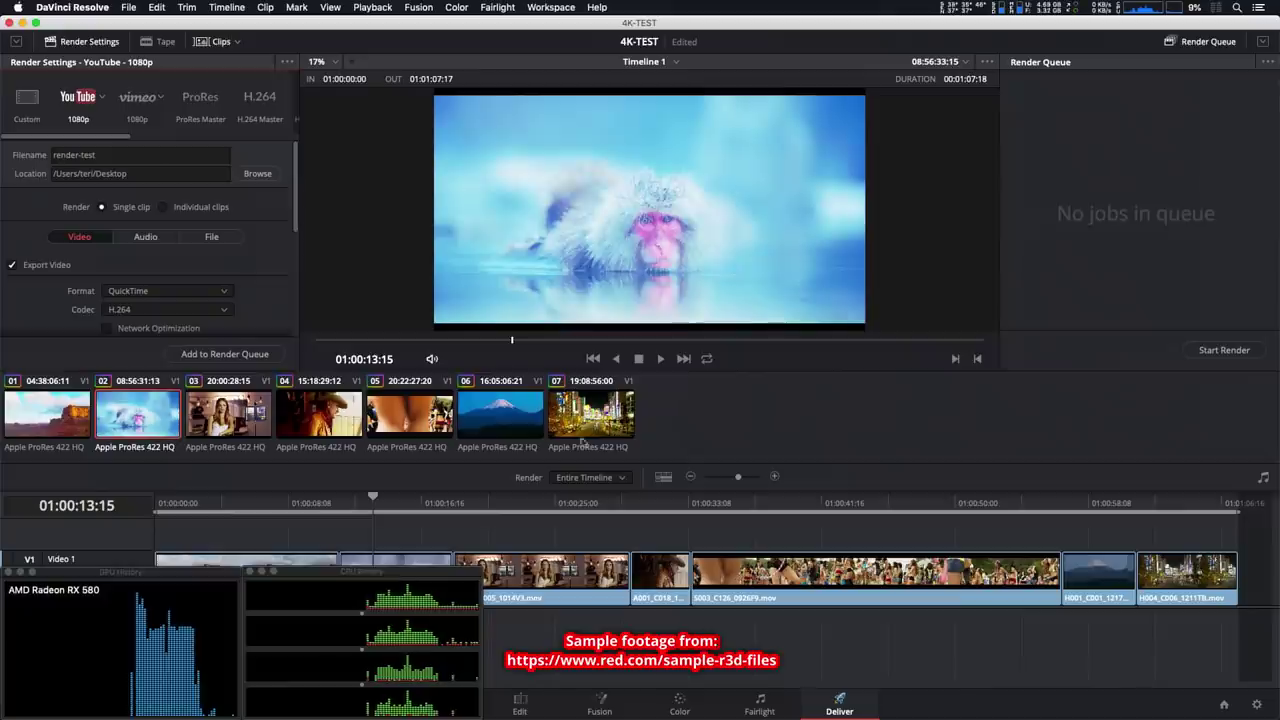
# - Set the render range to In/Out Range, add the YouTube job to the render queue and start rendering
pyautogui.click(621, 479)
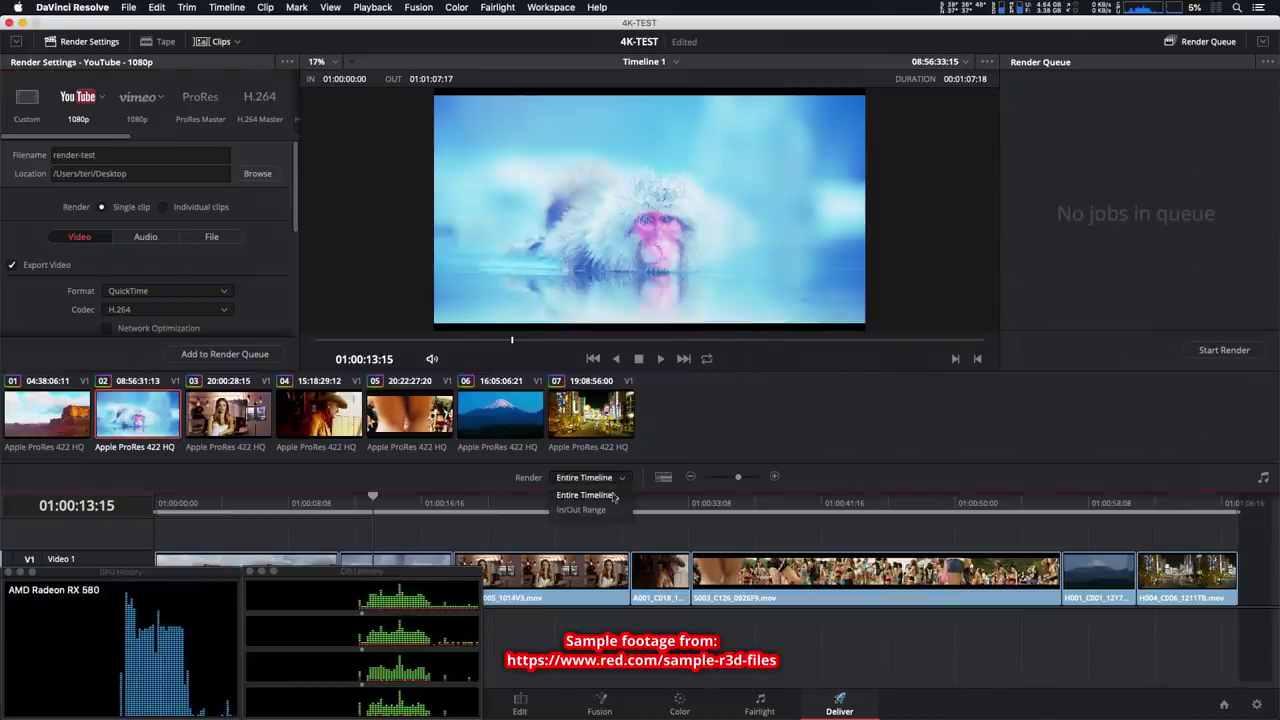
pyautogui.click(580, 505)
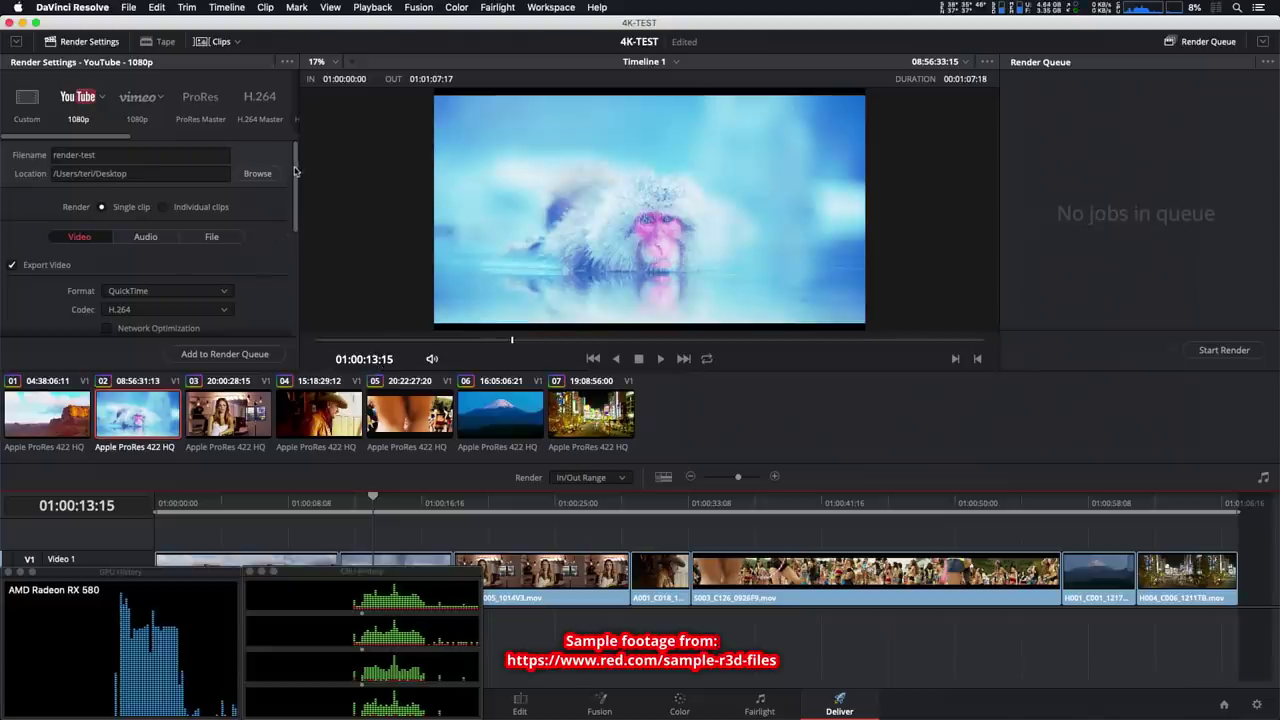
pyautogui.moveTo(295, 171); pyautogui.dragTo(296, 236)
pyautogui.scroll(5, 280, 236)
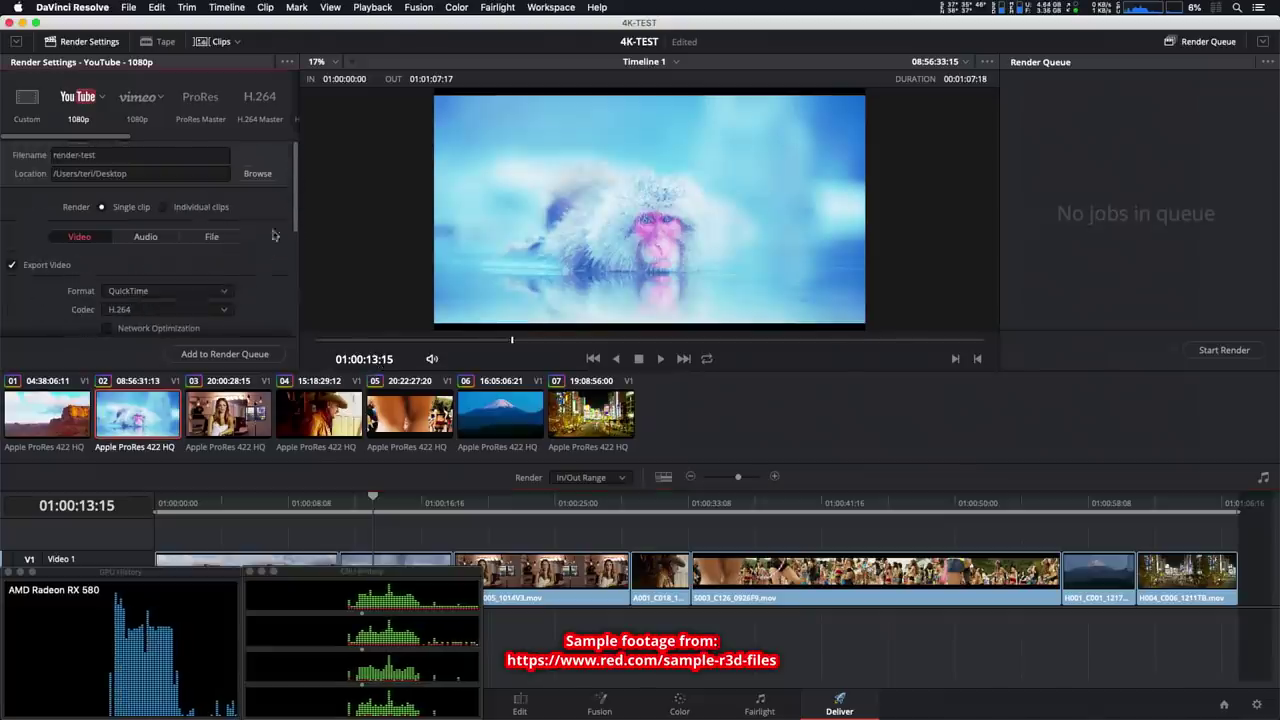
pyautogui.click(235, 354)
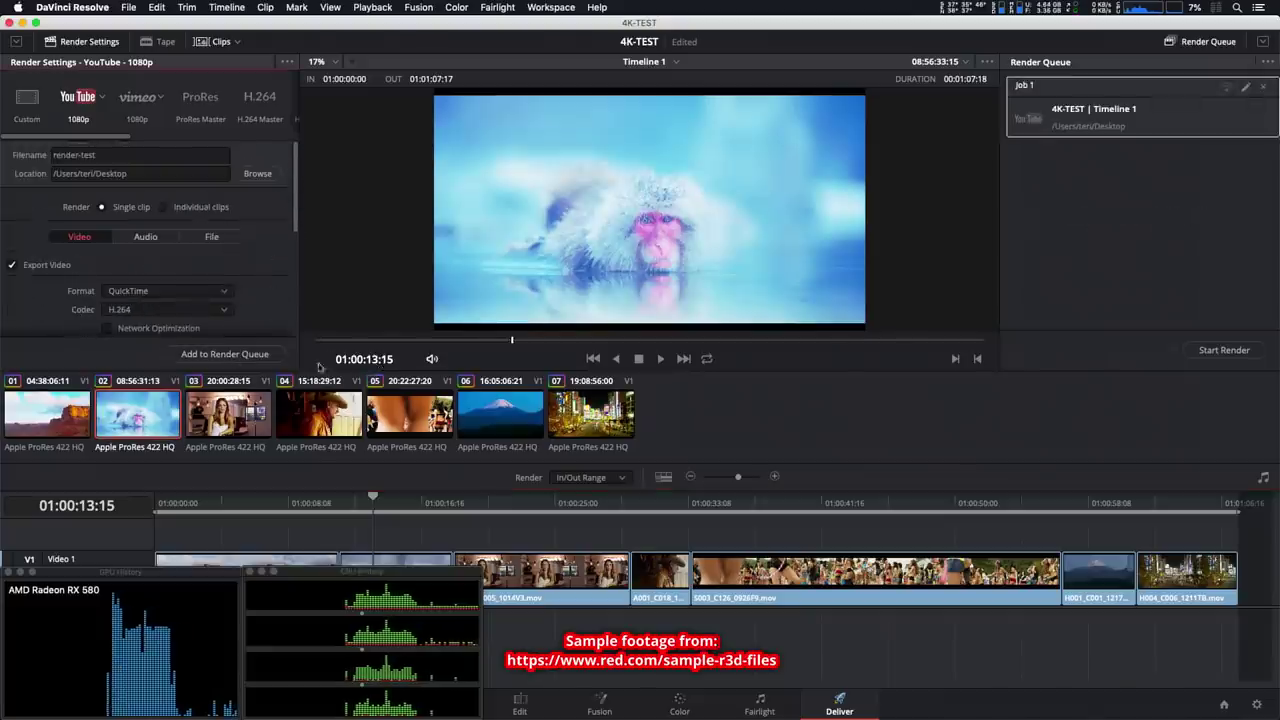
pyautogui.click(1239, 352)
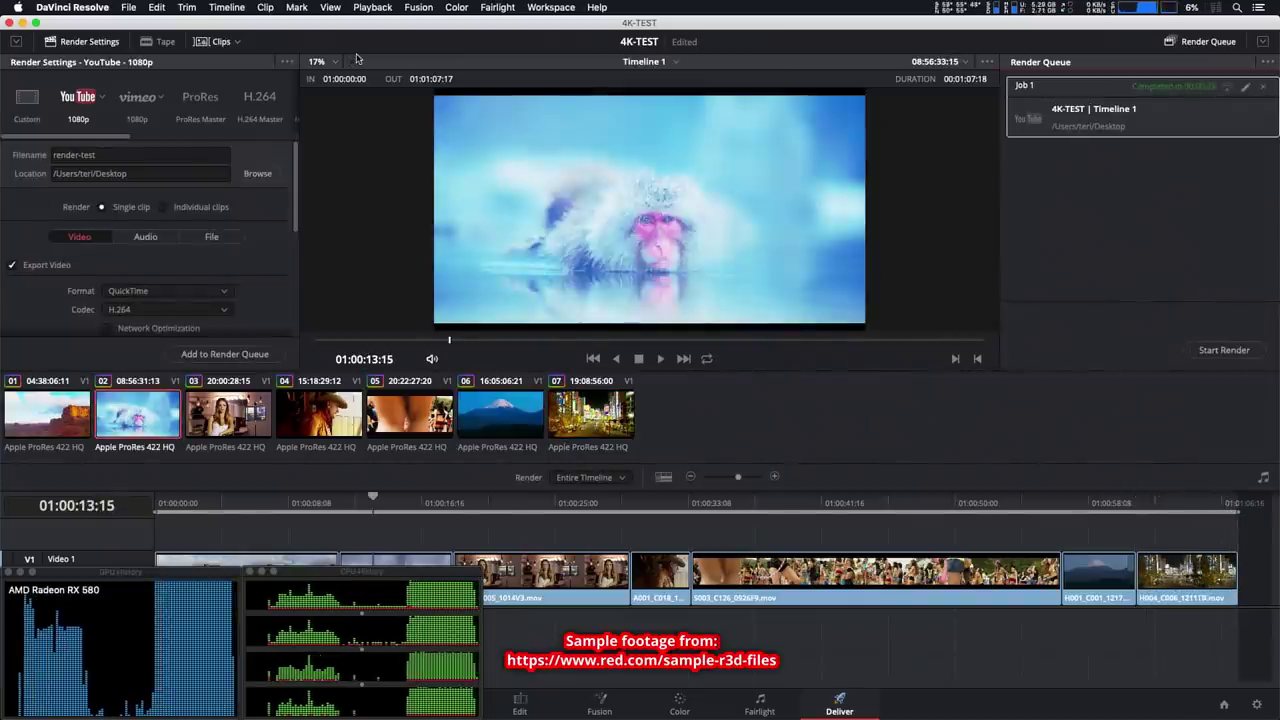
# - Queue a second render using the ProRes Master preset with the filename prores and start rendering it
pyautogui.click(200, 100)
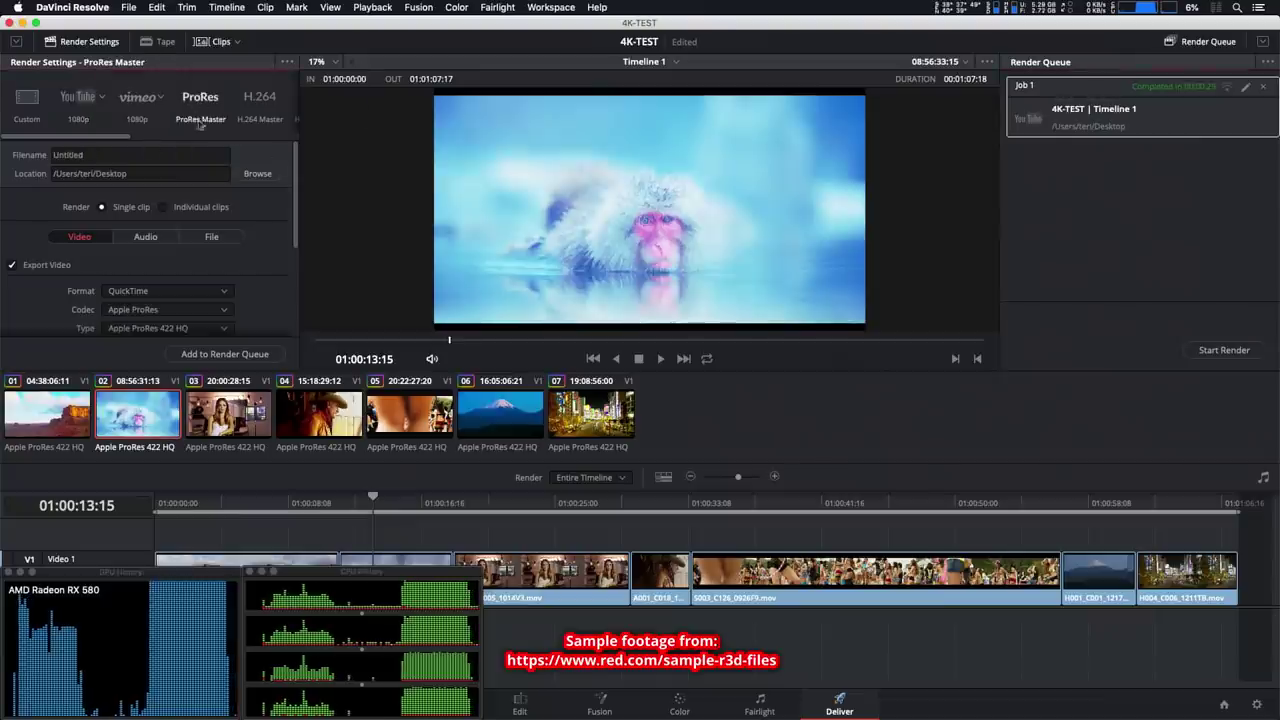
pyautogui.click(105, 157)
pyautogui.write('pro')
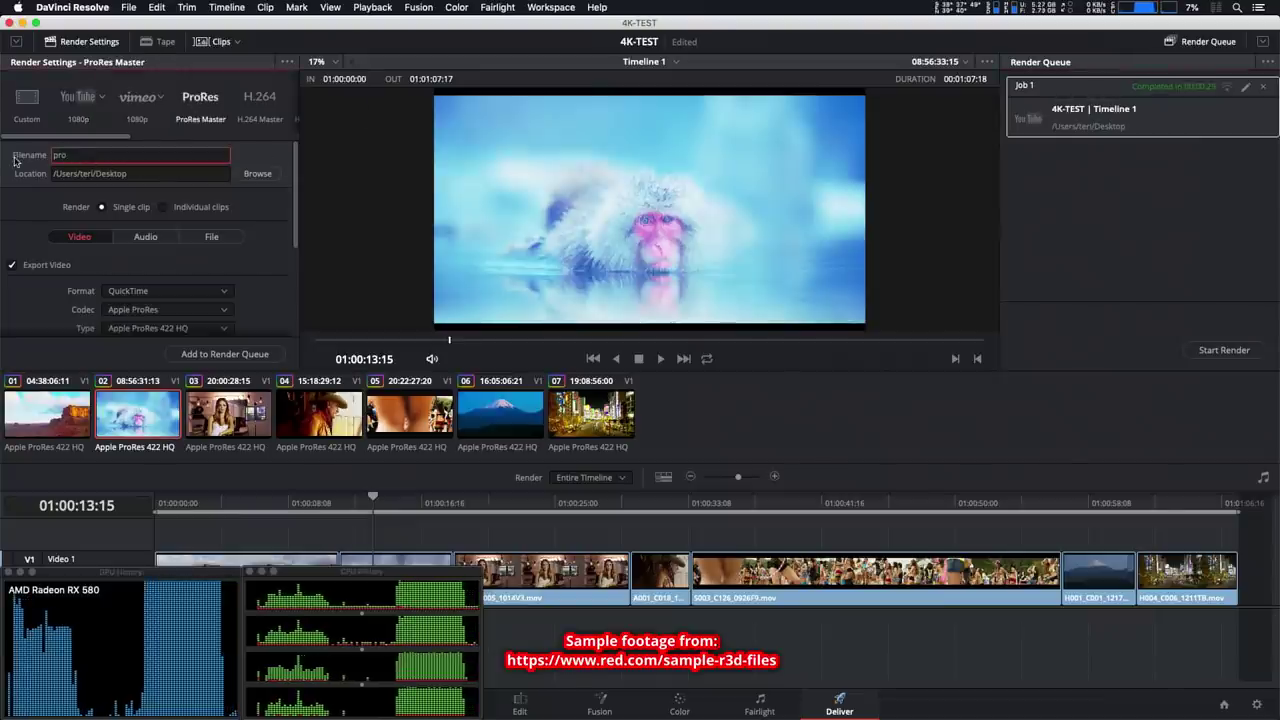
pyautogui.write('res')
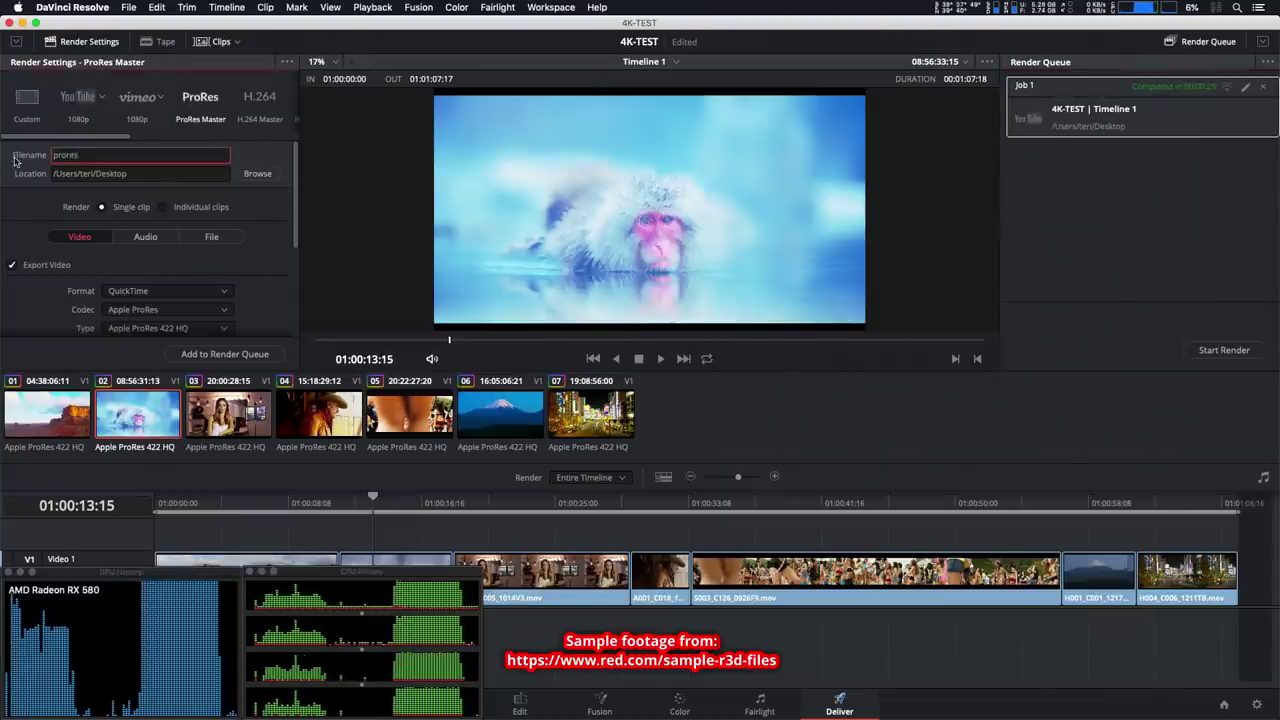
pyautogui.click(230, 354)
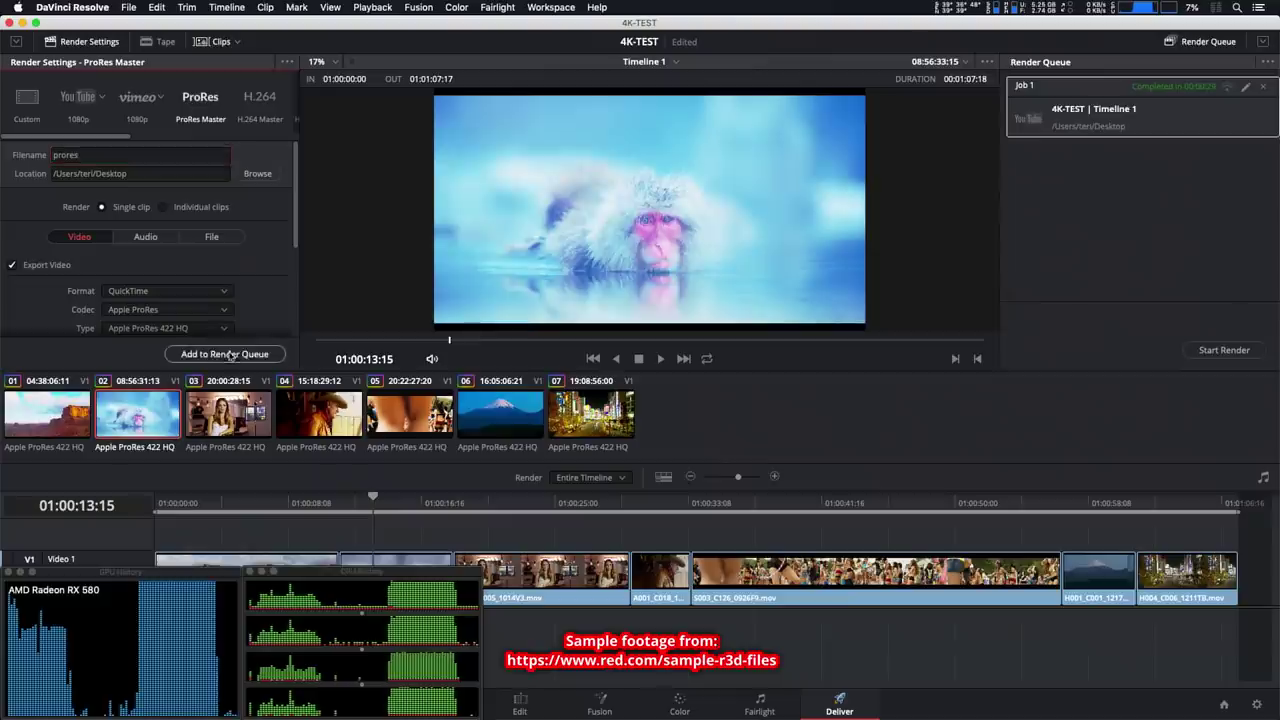
pyautogui.click(1229, 352)
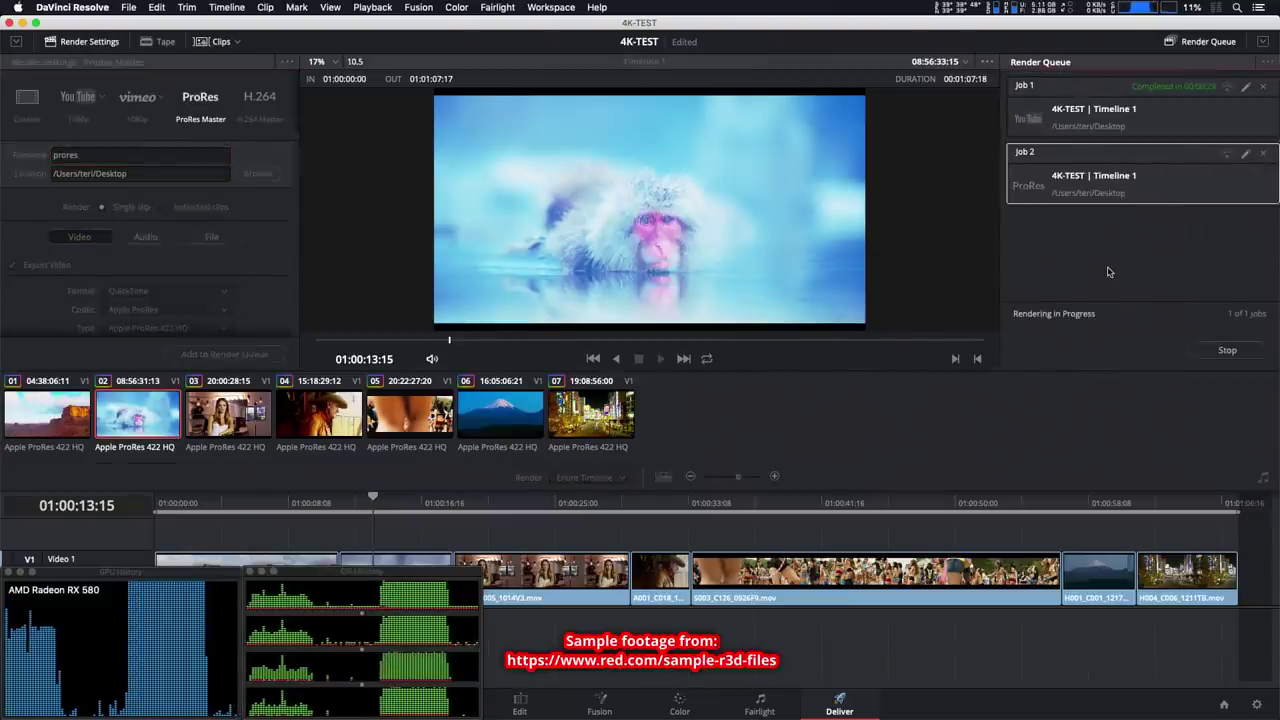